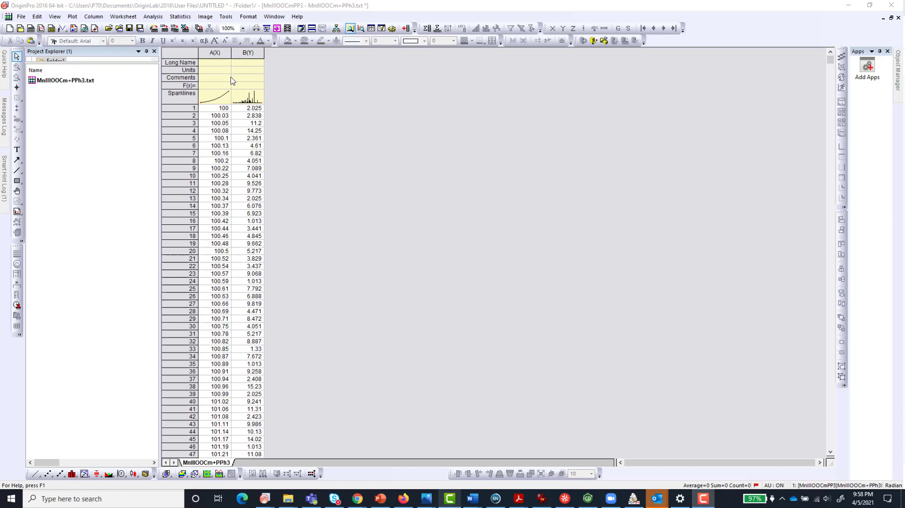
Step: Select the whole worksheet holding the MnIIIOOCm+PPh3.txt data in columns A and B
left_click(185, 53)
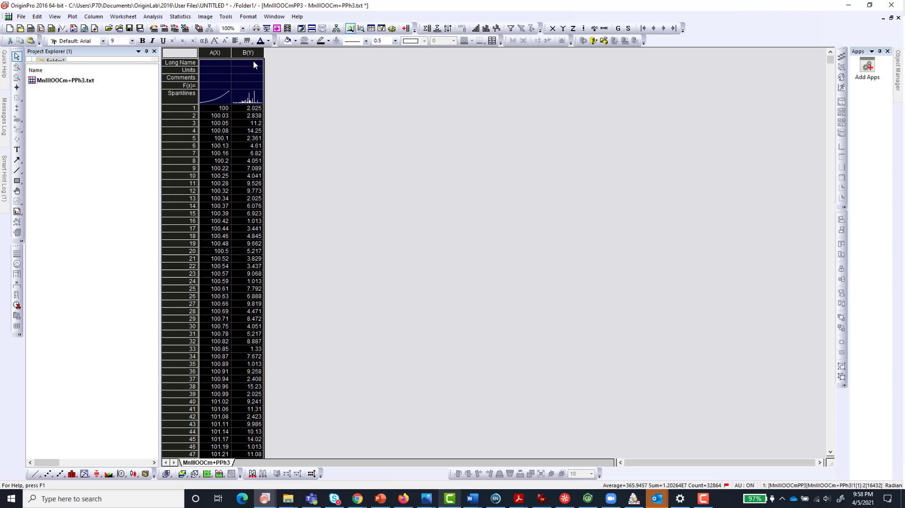
Step: Plot column B against A as a Symbol > Scatter graph and dismiss the speed mode reminder
left_click(72, 17)
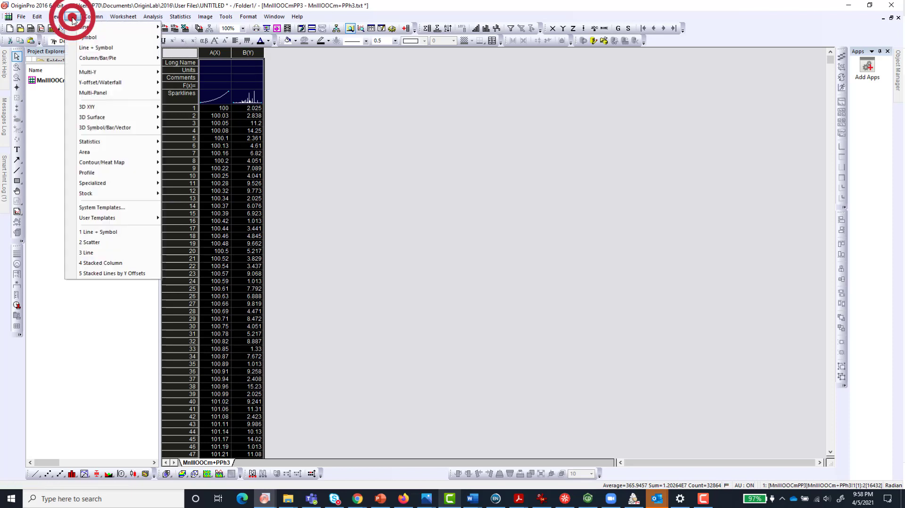
mouse_move(78, 38)
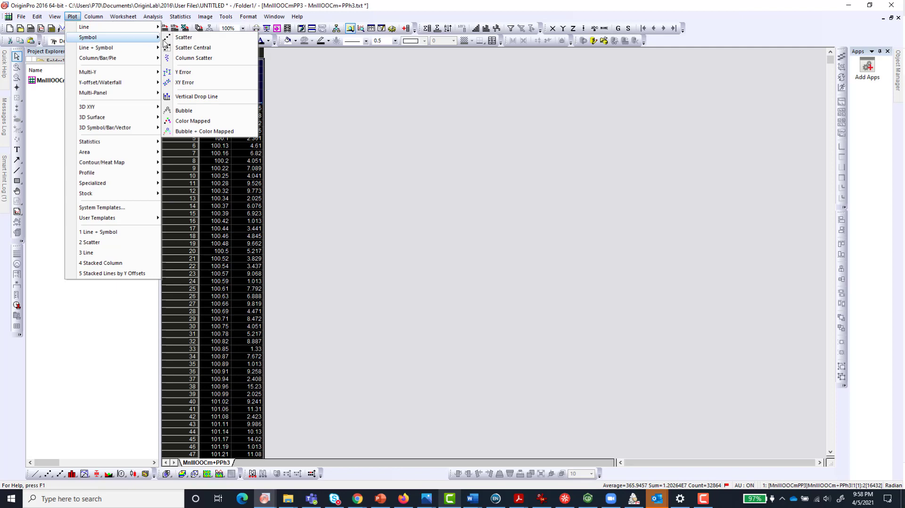
left_click(183, 37)
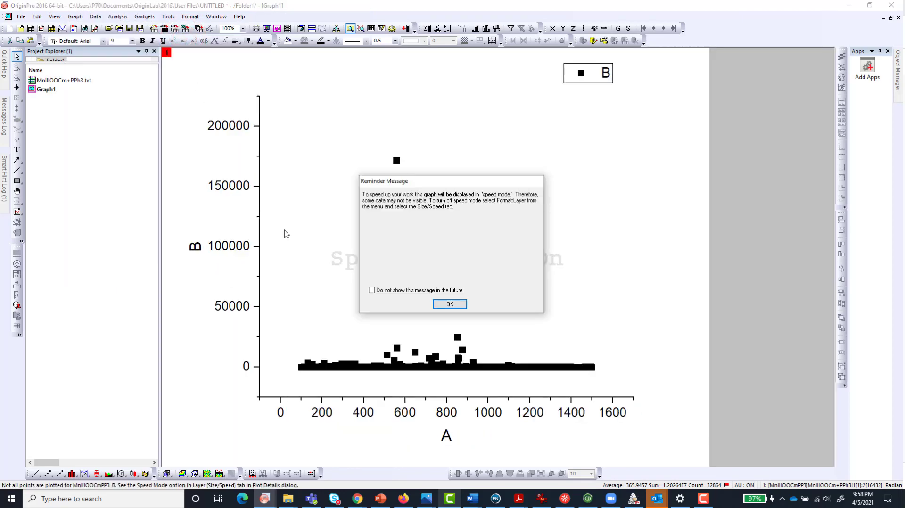
left_click(444, 303)
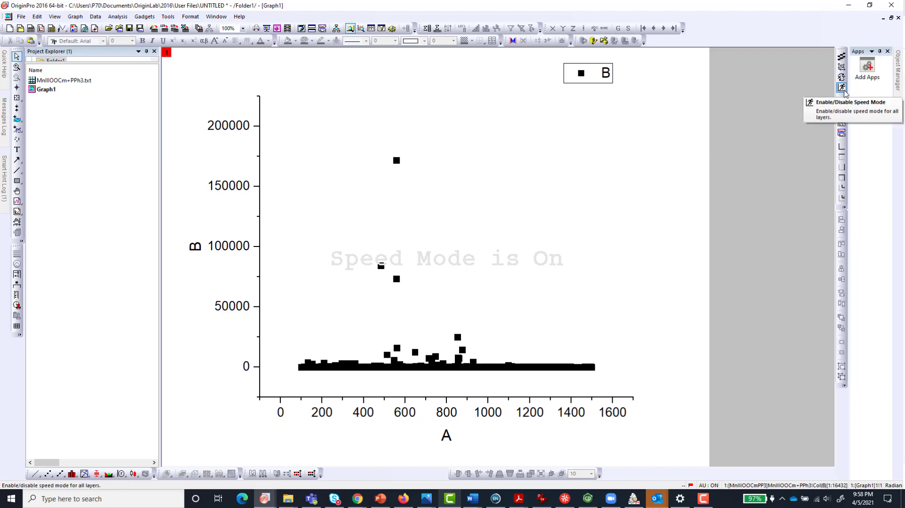
Step: Disable speed mode on Graph1 so the full B-versus-A scatter is drawn
left_click(842, 88)
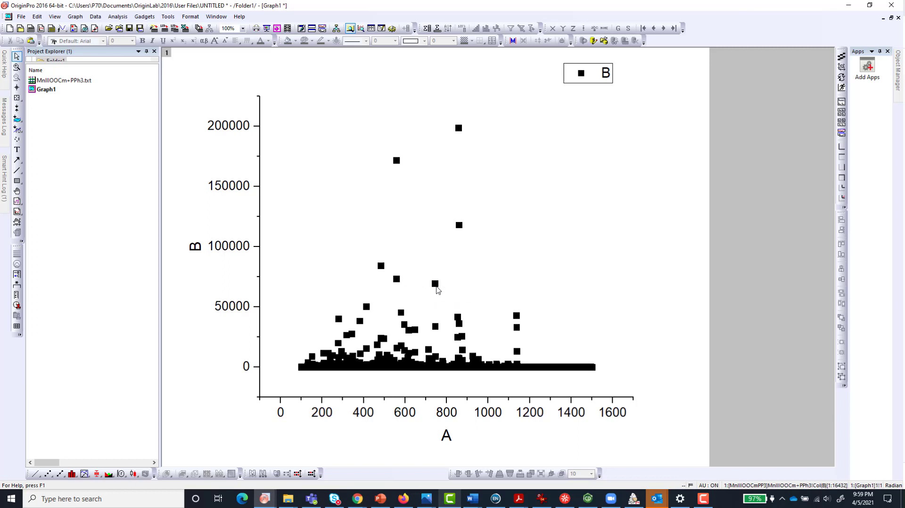
Step: In the scatter's Plot Details, enable Vertical drop lines, then return to the Symbol tab
double_click(436, 285)
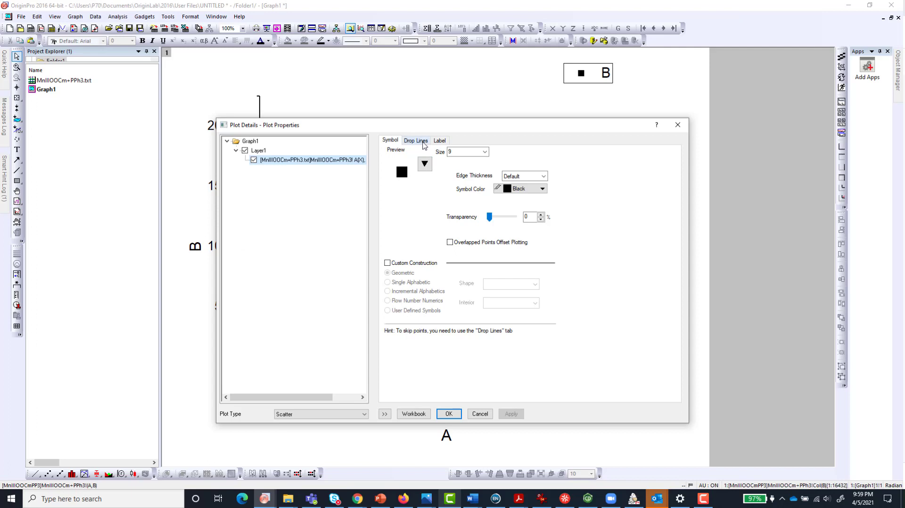
left_click(424, 144)
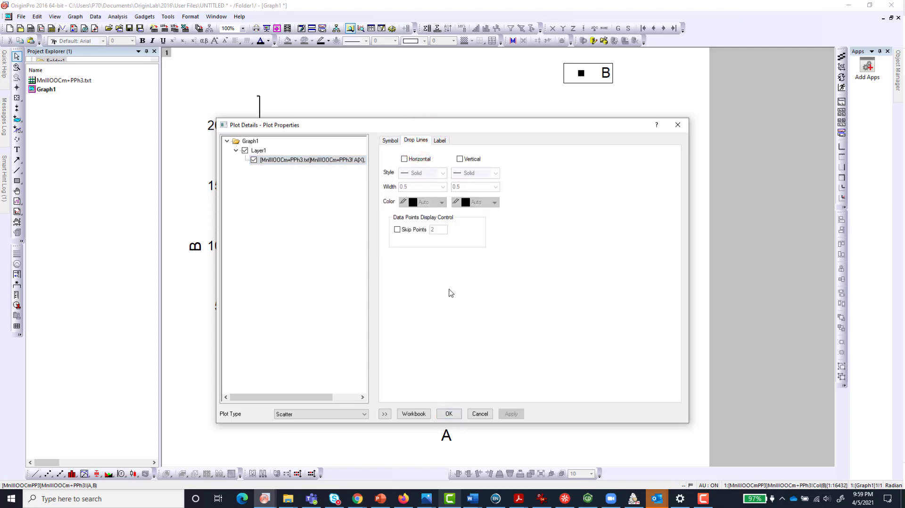
left_click(460, 160)
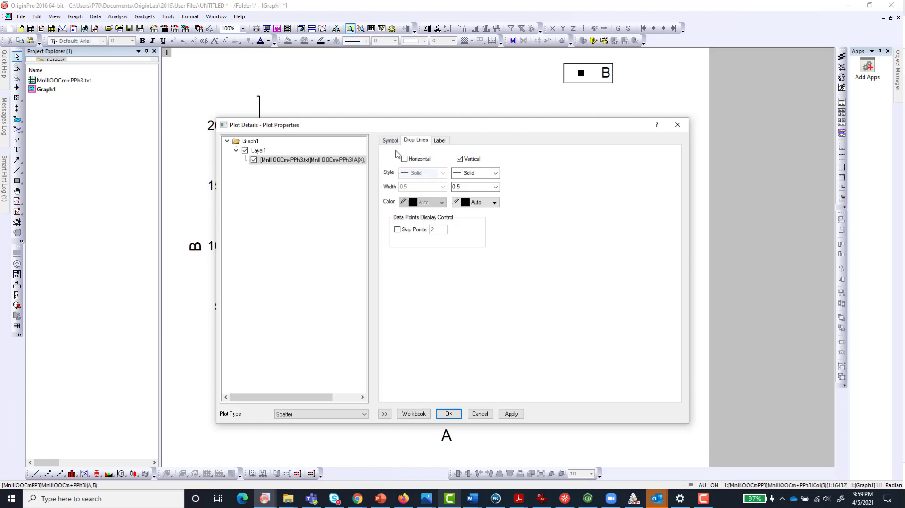
left_click(394, 141)
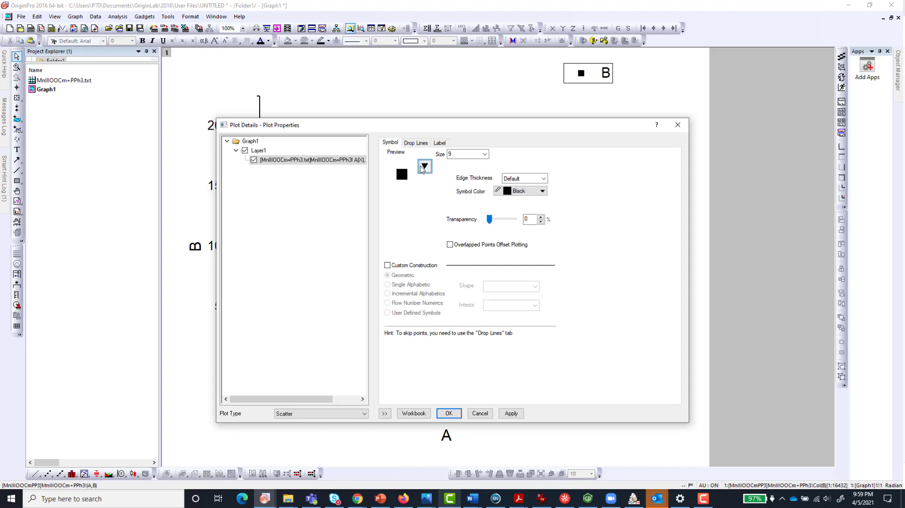
Step: Move Plot Details off the graph and apply the vertical drop lines
left_click_drag(396, 125, 410, 53)
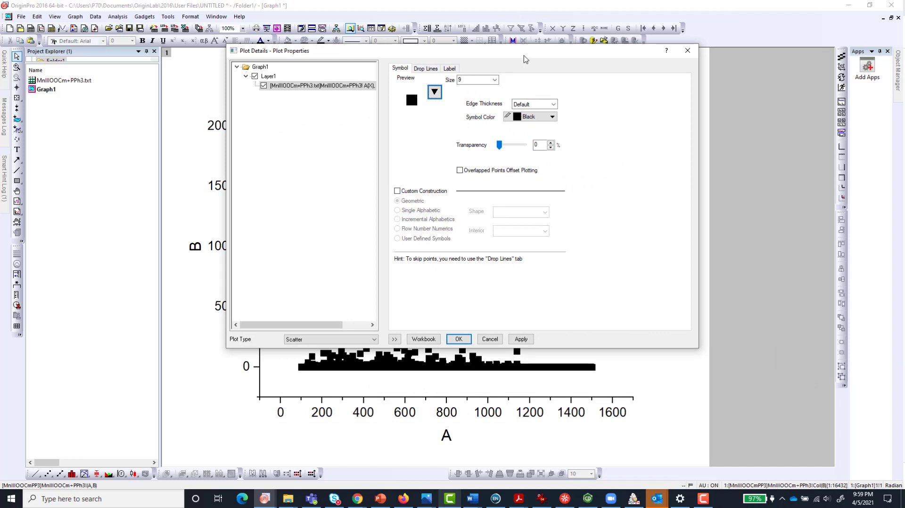
left_click_drag(283, 51, 469, 7)
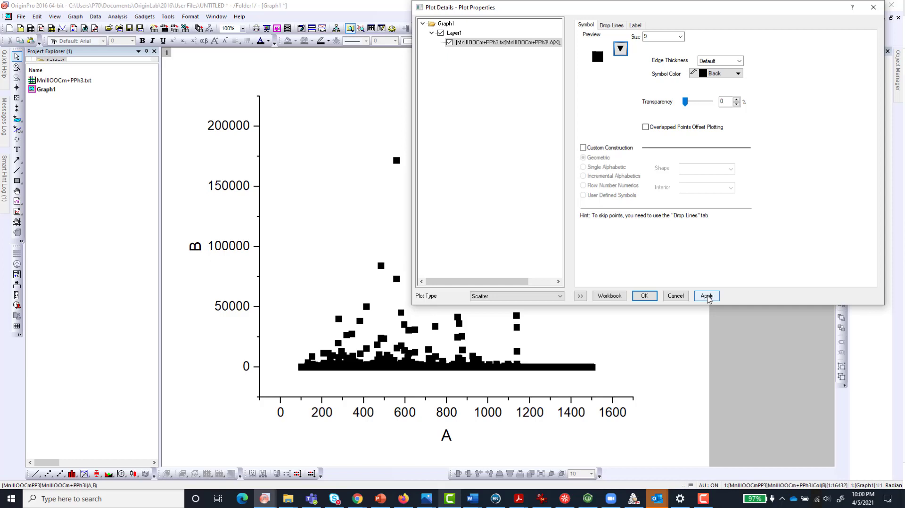
left_click(707, 296)
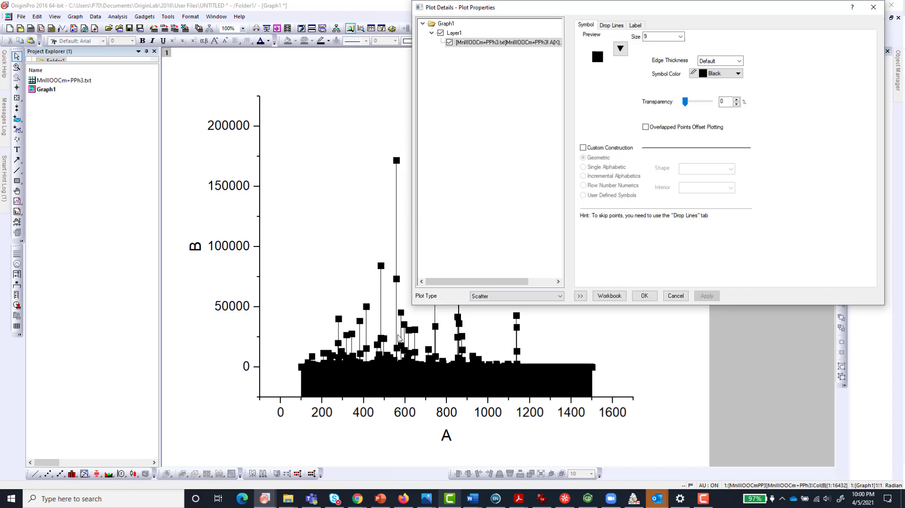
Step: Set the symbol shape to none so only the stick peaks remain
left_click(620, 49)
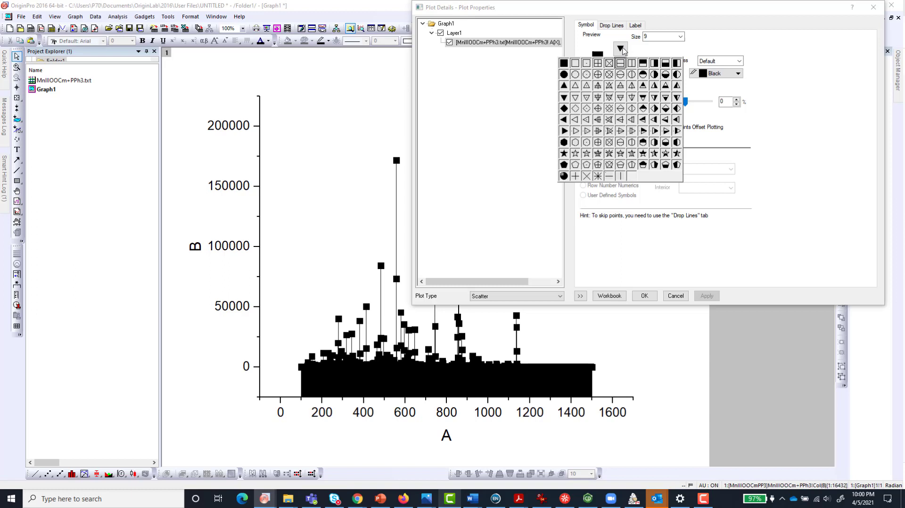
left_click(632, 177)
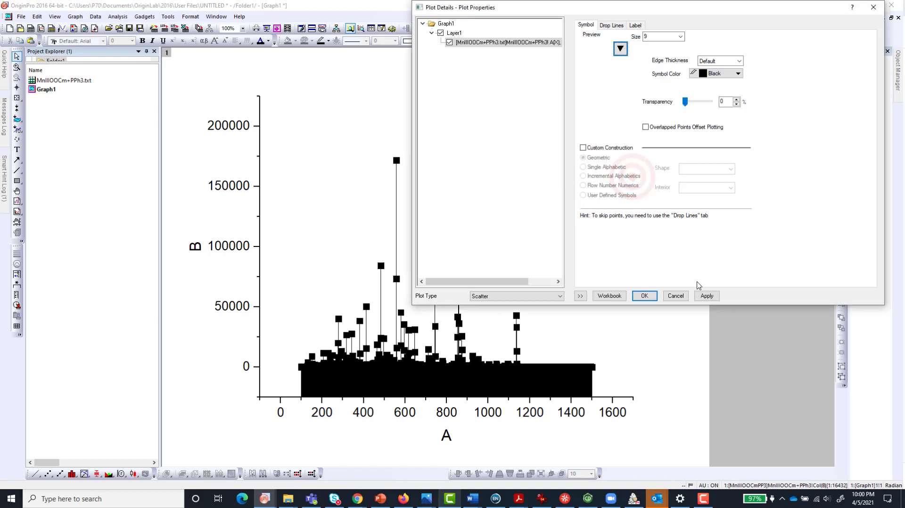
left_click(705, 296)
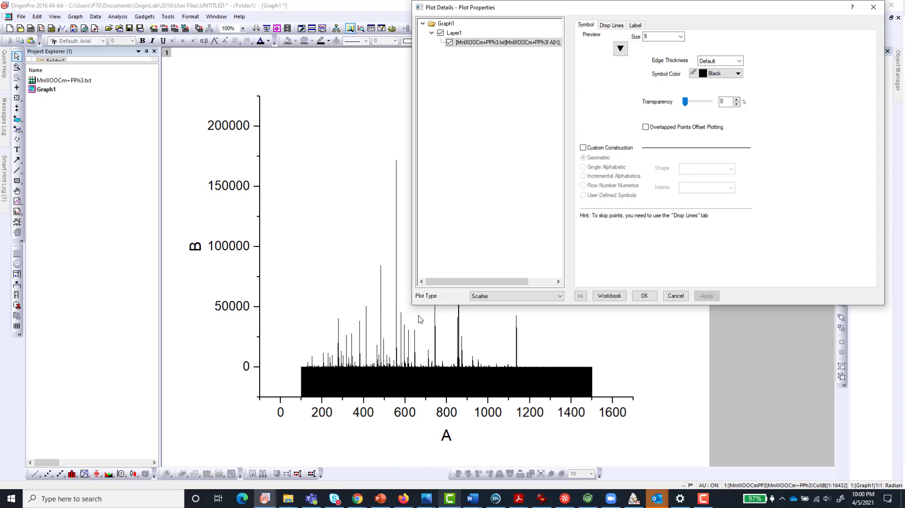
Step: Set the vertical drop lines to Red with width 2, apply, and close Plot Details
left_click(610, 25)
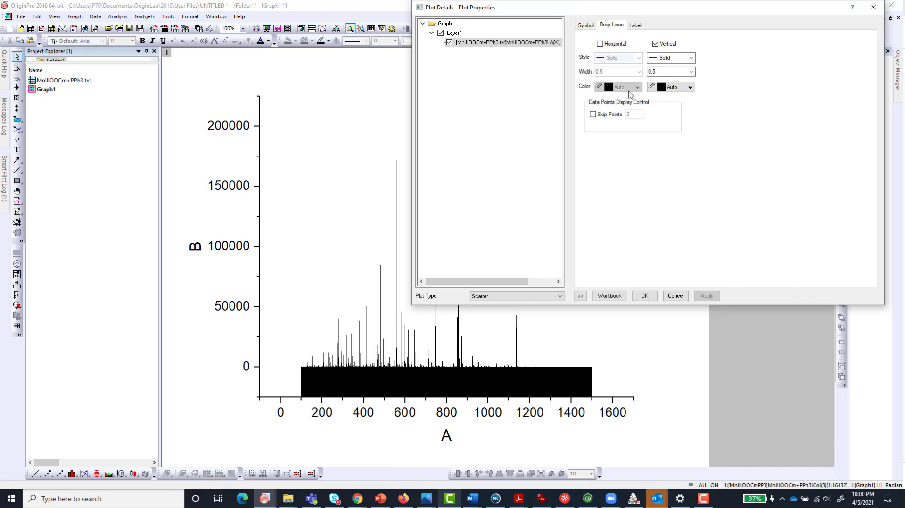
left_click(666, 90)
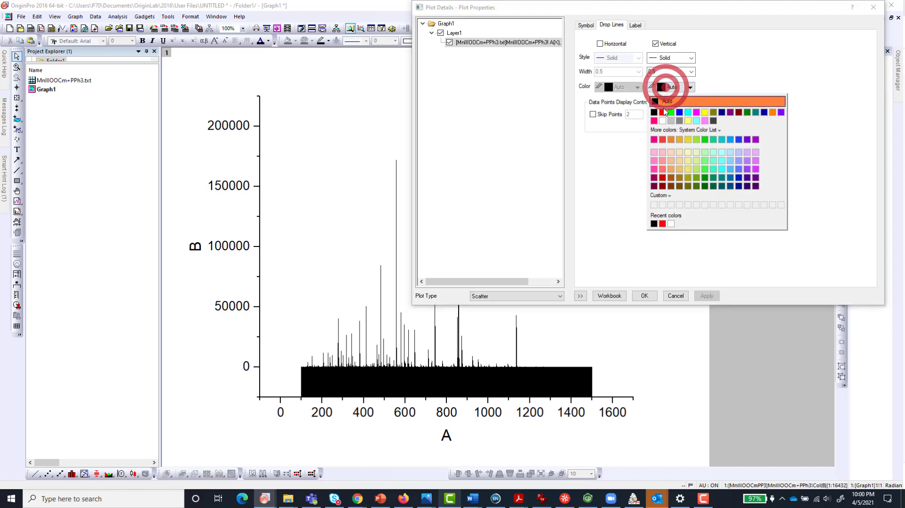
left_click(664, 112)
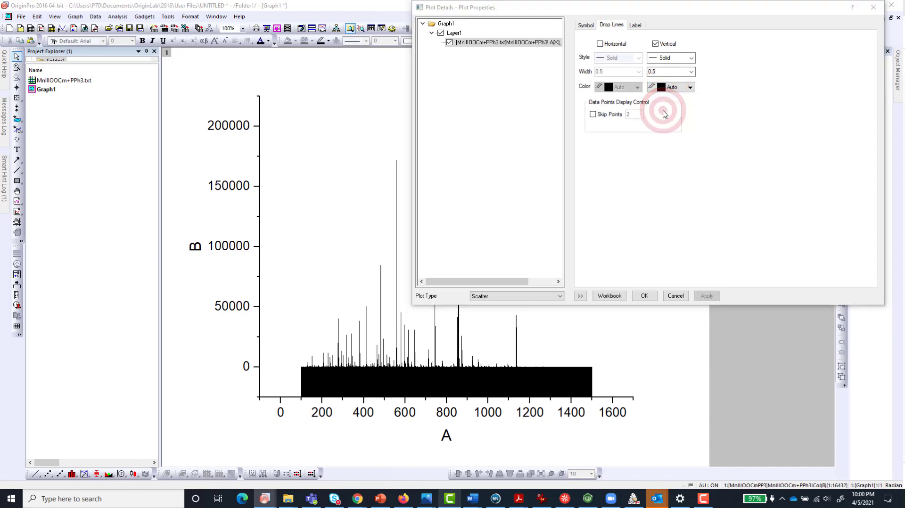
left_click(702, 295)
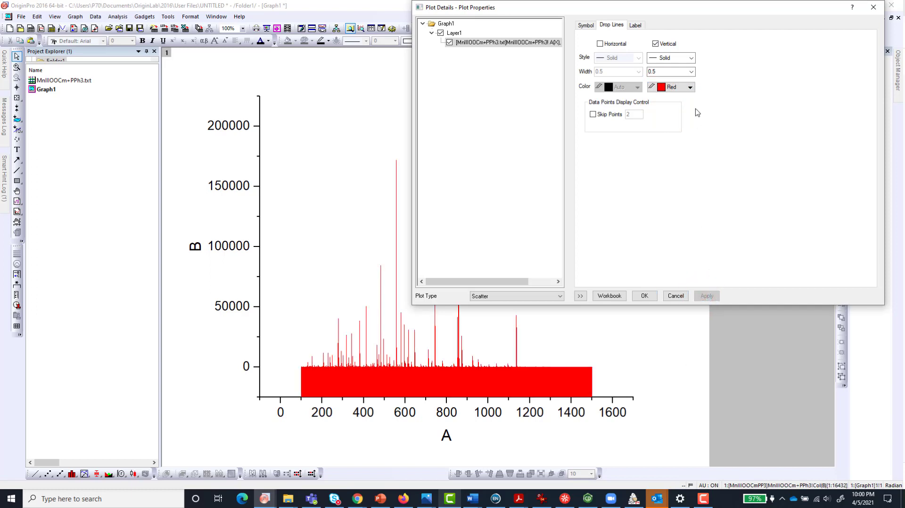
left_click(691, 72)
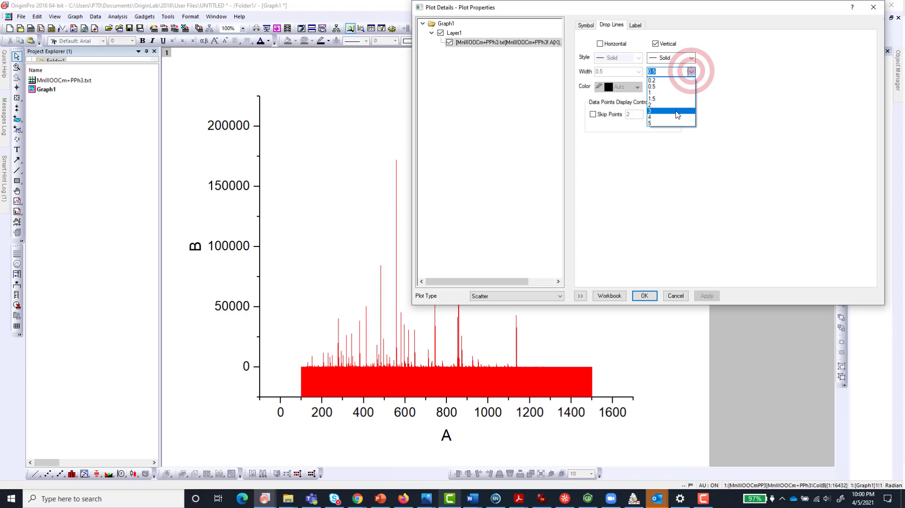
left_click(668, 105)
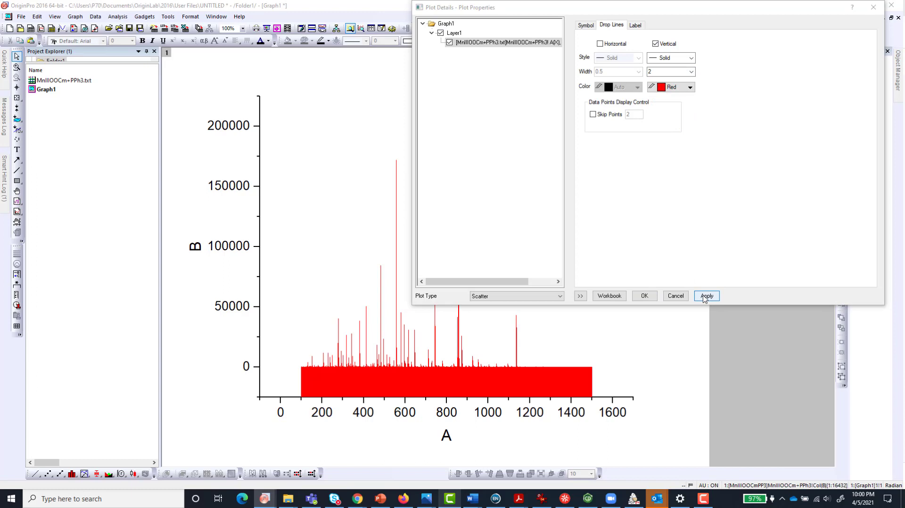
left_click(705, 297)
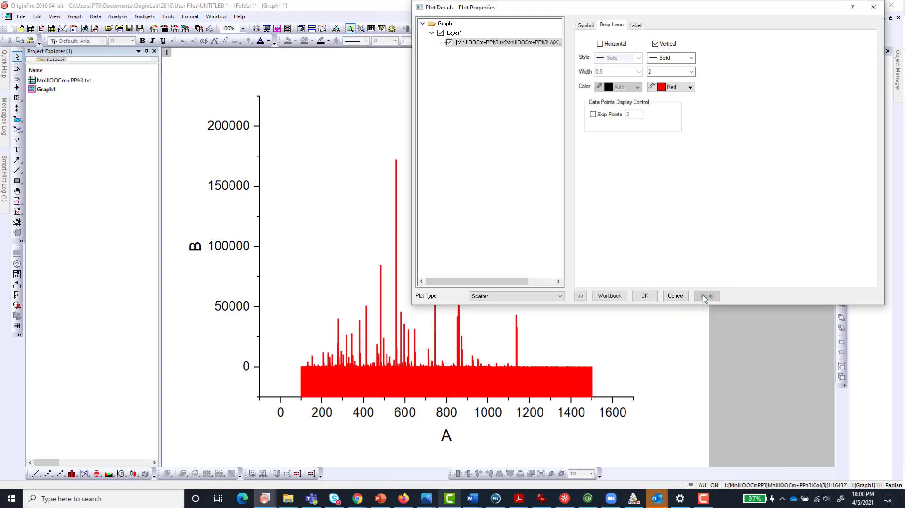
left_click(644, 296)
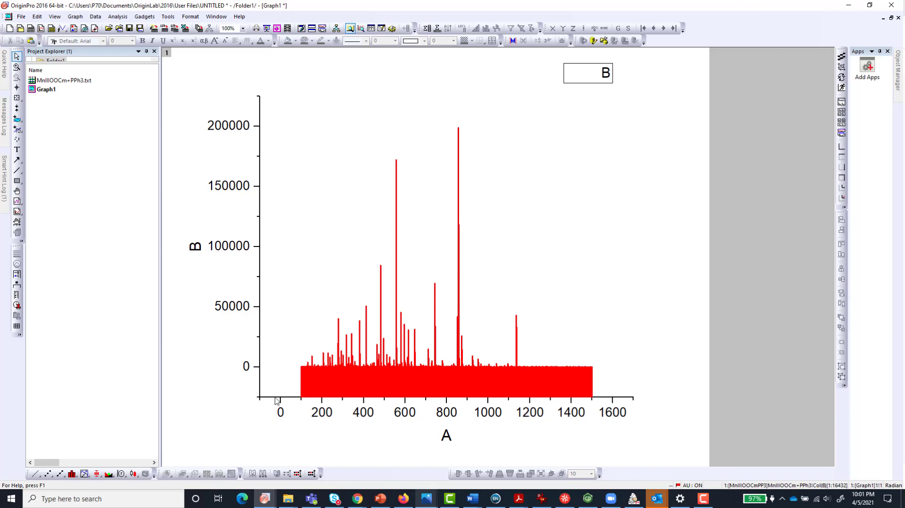
Step: Set the Y axis scale to start From 0 and confirm the axis dialog
left_click(276, 399)
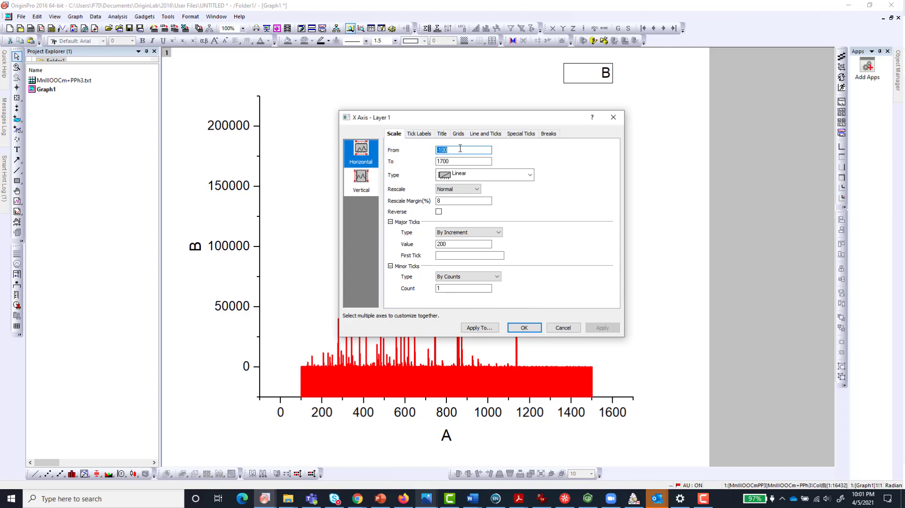
type("0")
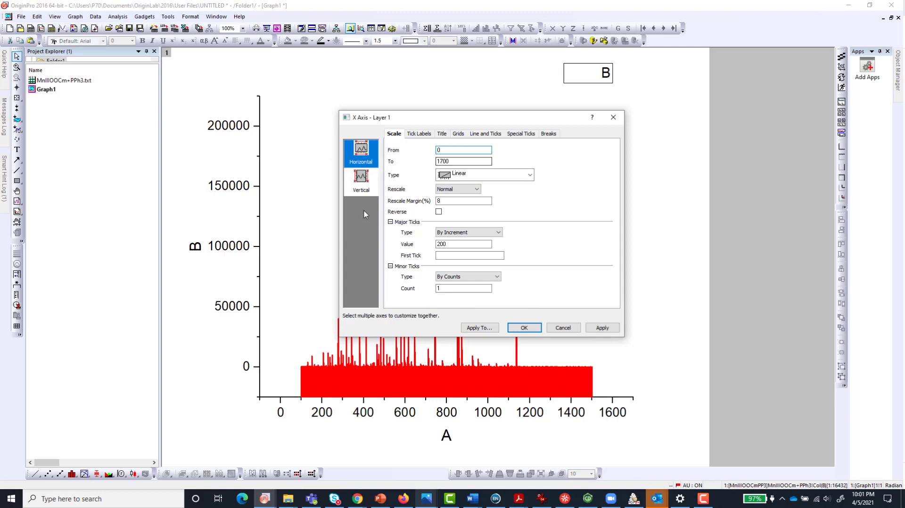
left_click(366, 181)
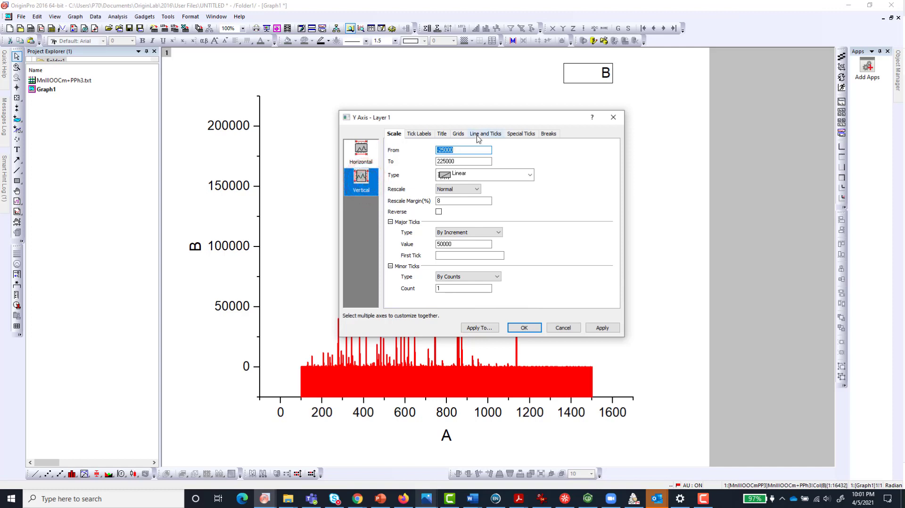
type("0")
left_click(602, 332)
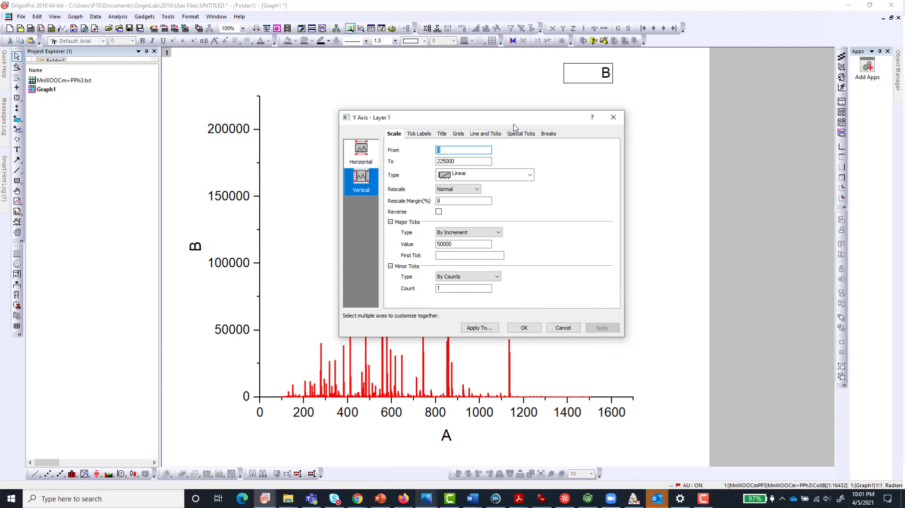
left_click_drag(512, 121, 717, 41)
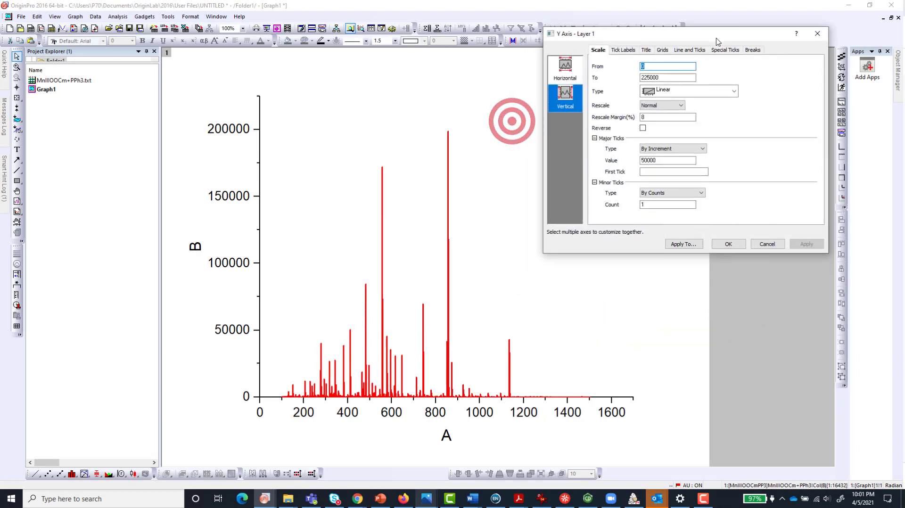
left_click(728, 244)
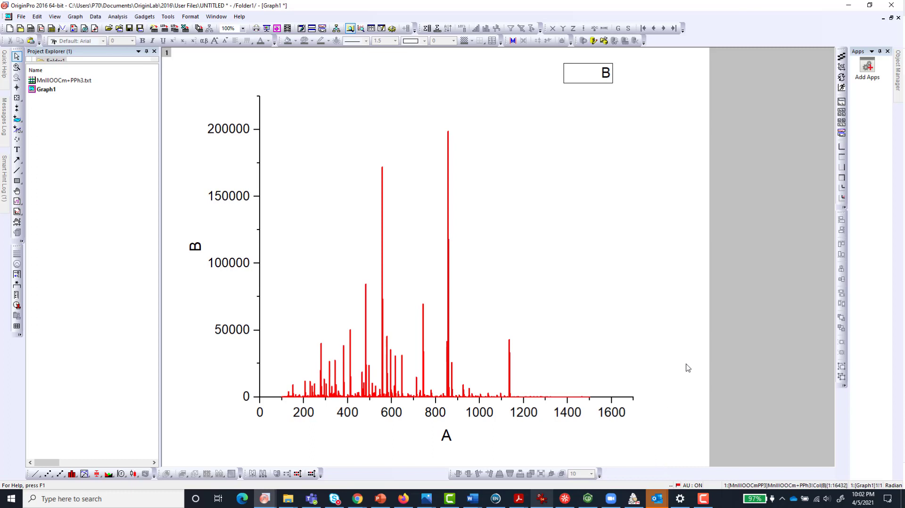
Step: Add then undo the Top-X Right-Y layers, and open the left Y axis settings
left_click(843, 179)
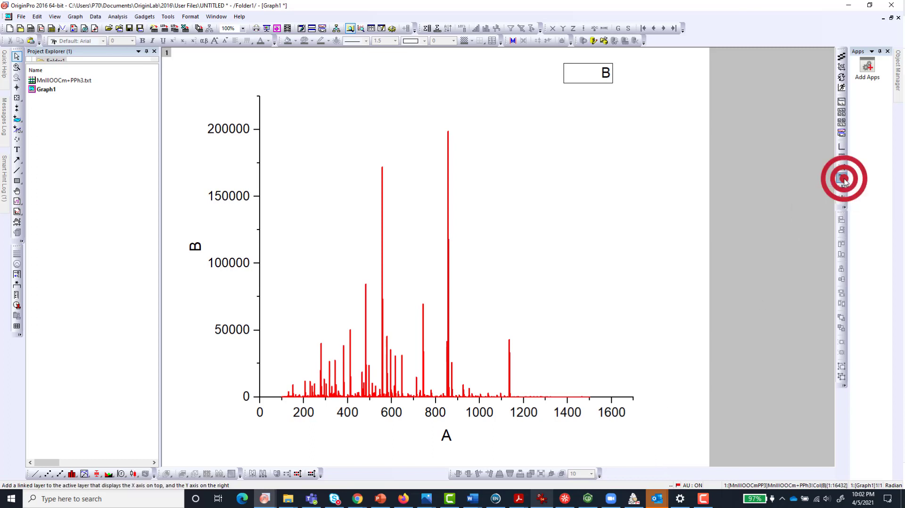
left_click(843, 179)
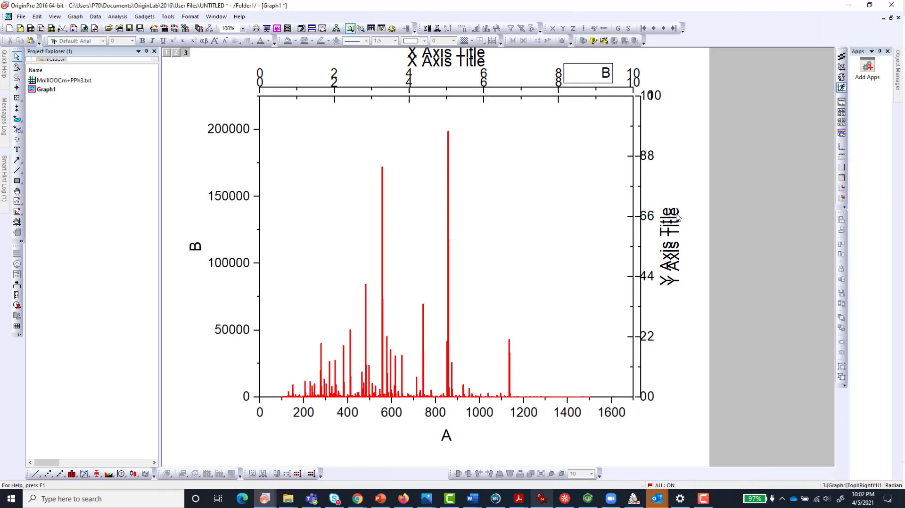
key("ctrl+z")
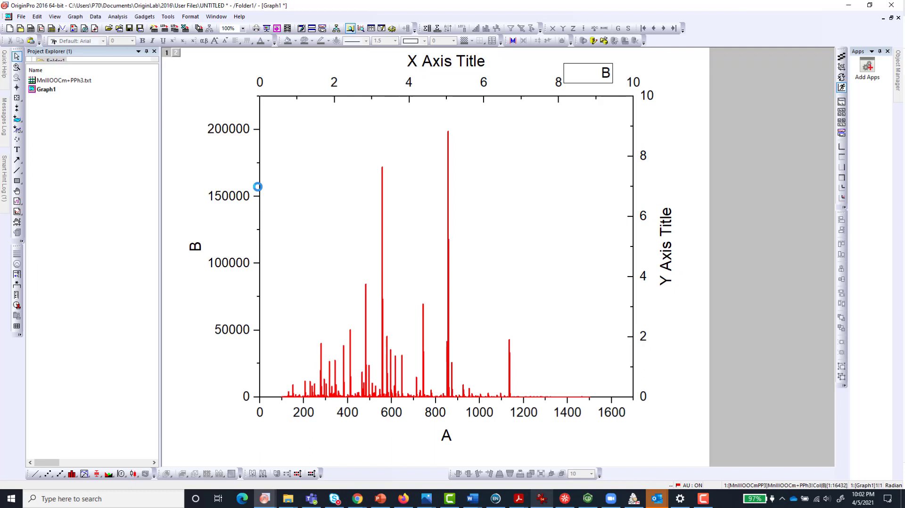
key("ctrl+z")
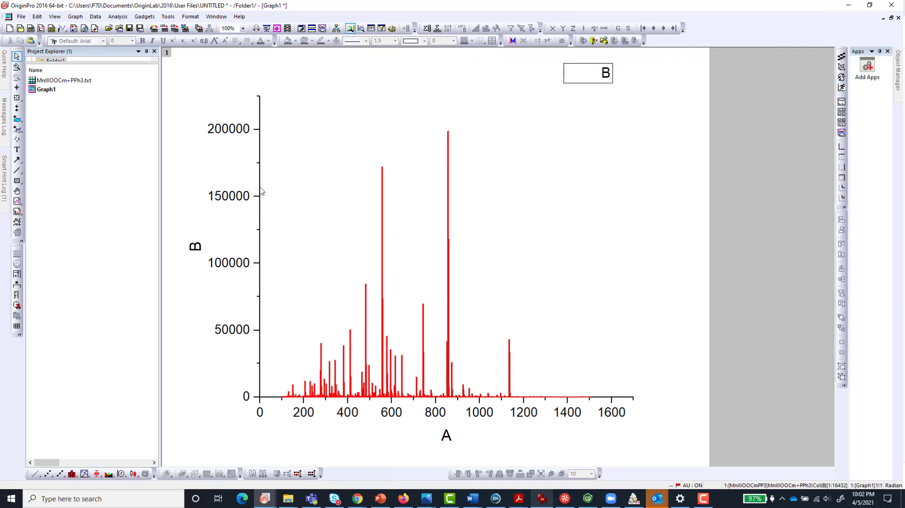
double_click(259, 188)
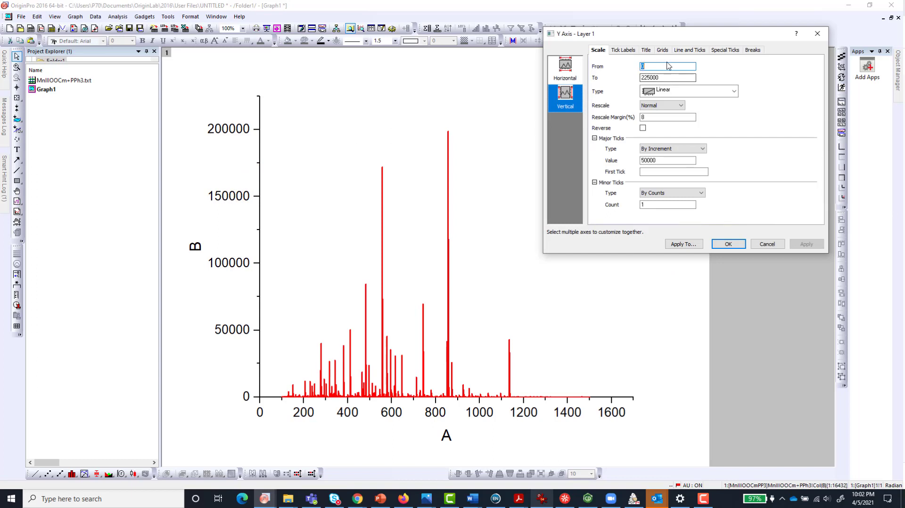
Step: Give the left axis line thickness 3 and major tick length 15
left_click(685, 50)
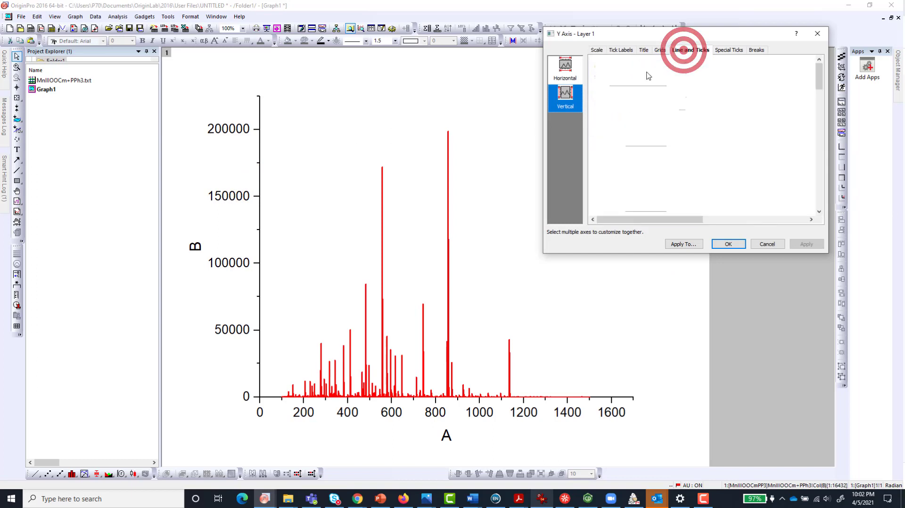
left_click(708, 122)
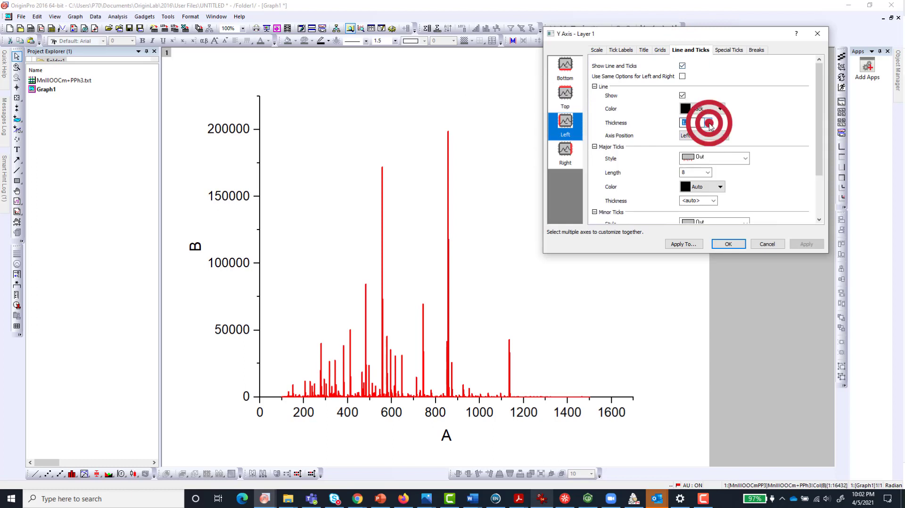
left_click(685, 162)
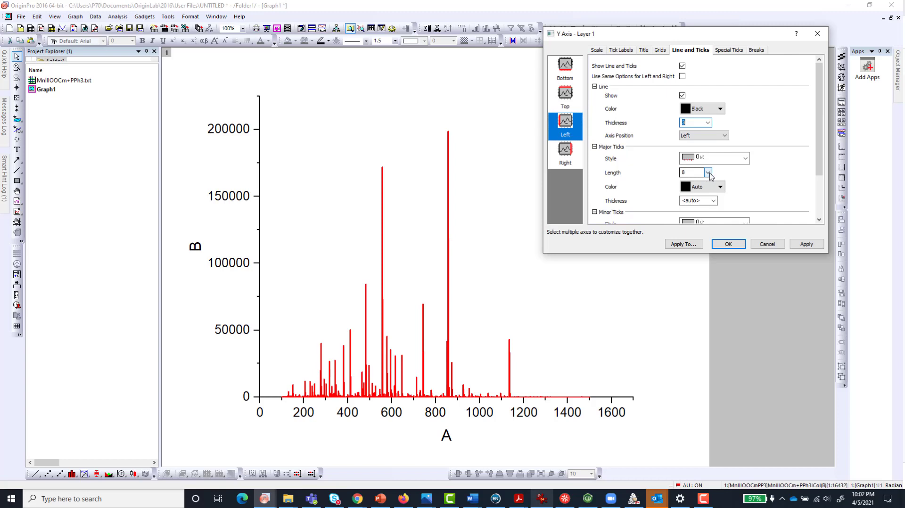
left_click(708, 173)
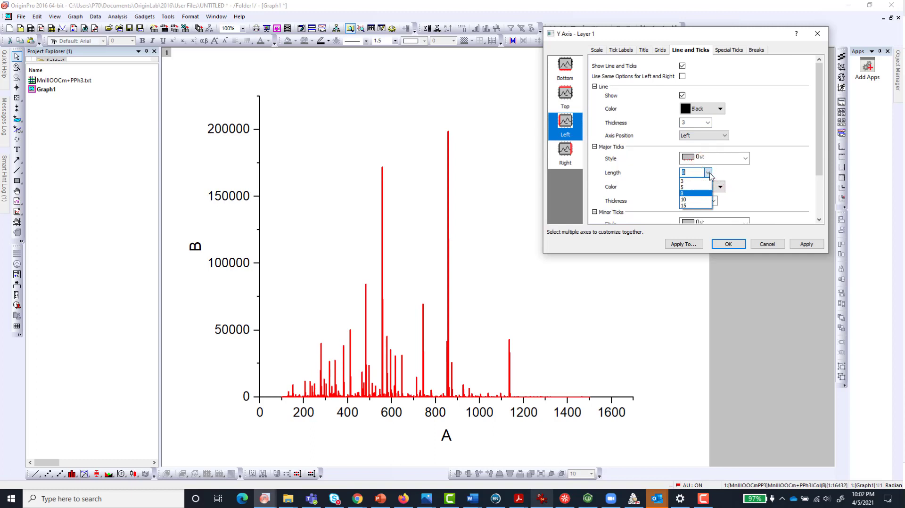
left_click(701, 206)
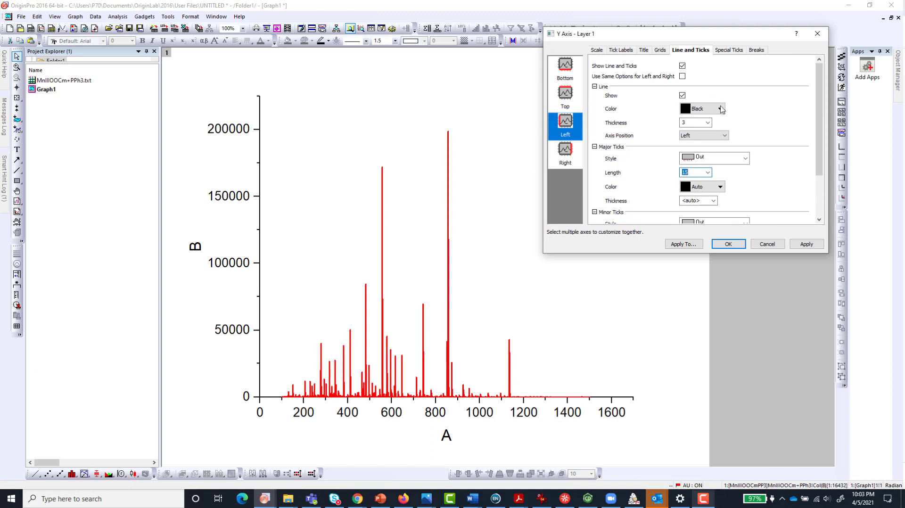
Step: Set major and minor ticks to None and apply the same options to left and right axes
left_click(719, 159)
left_click(698, 198)
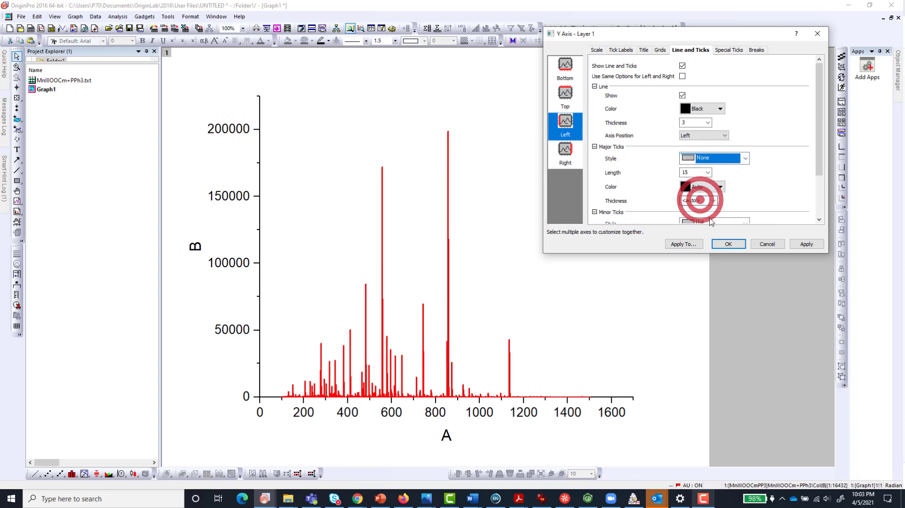
left_click(711, 221)
left_click(707, 263)
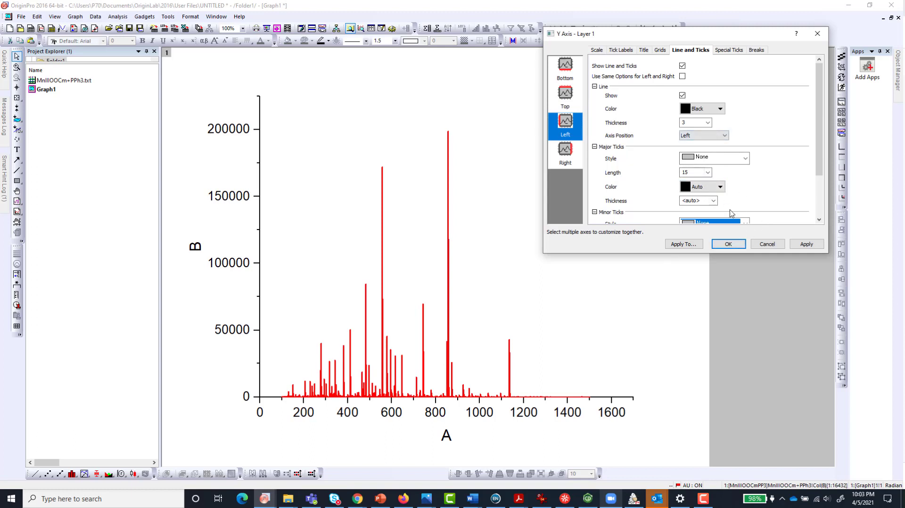
left_click(682, 76)
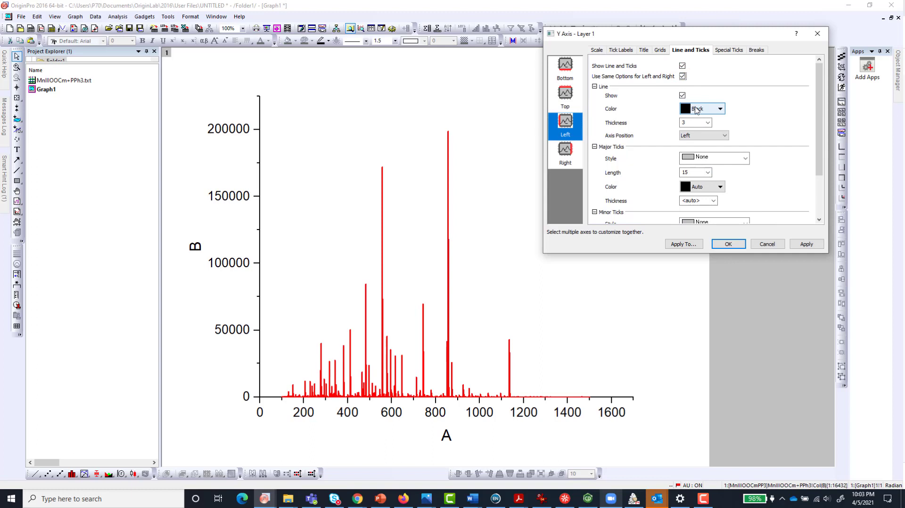
left_click(807, 244)
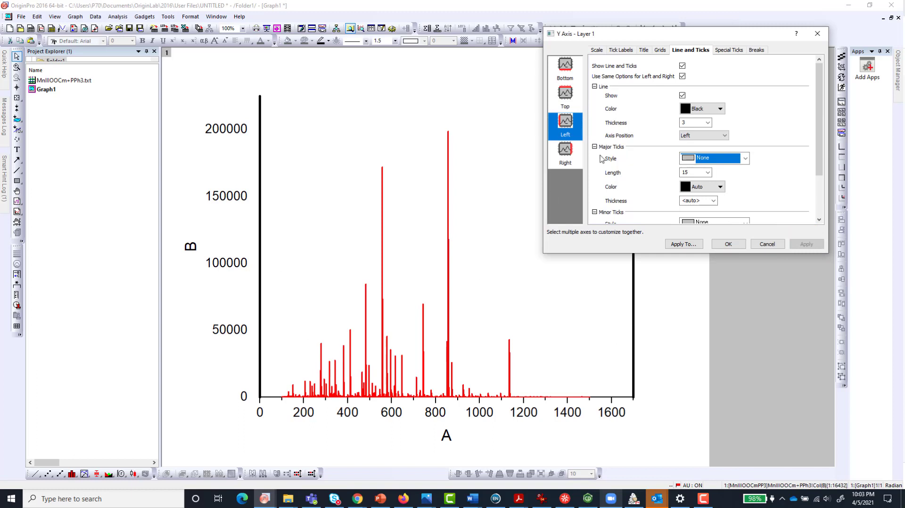
Step: Give the bottom and top axes shared line thickness 3 and major tick length 15
left_click(566, 66)
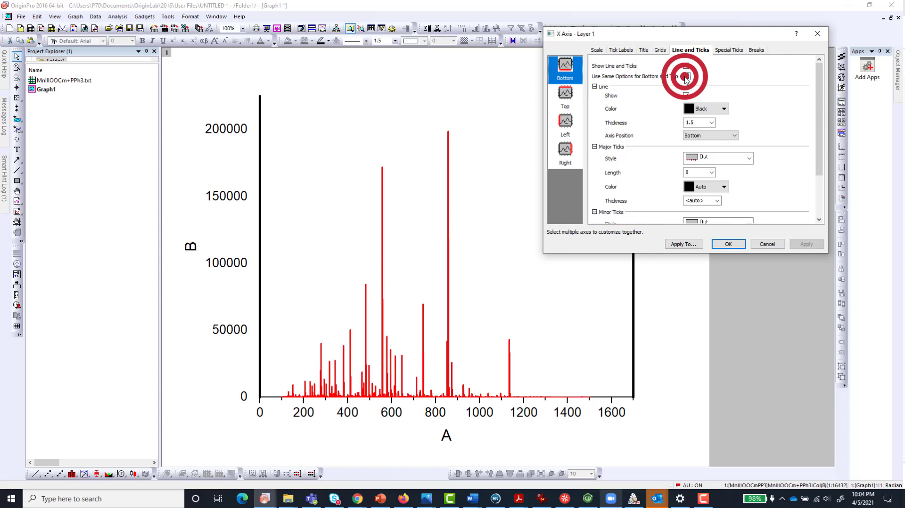
left_click(686, 76)
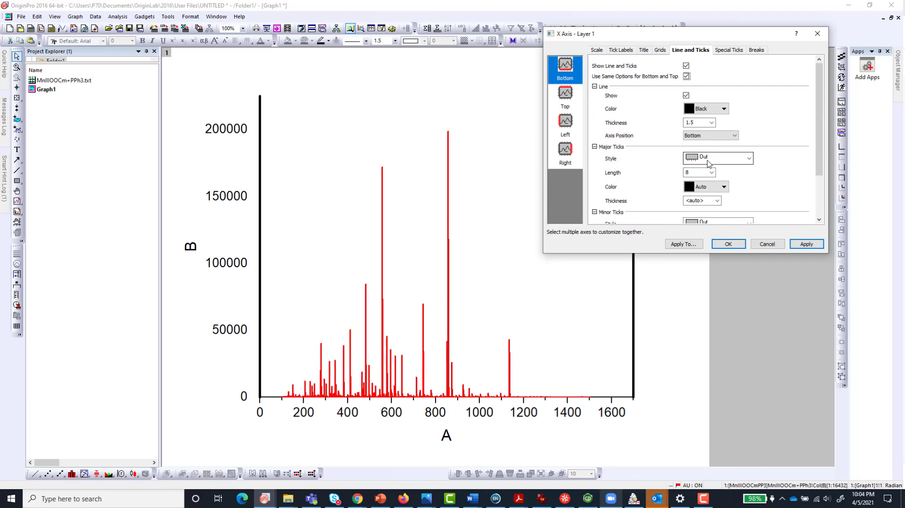
left_click(711, 122)
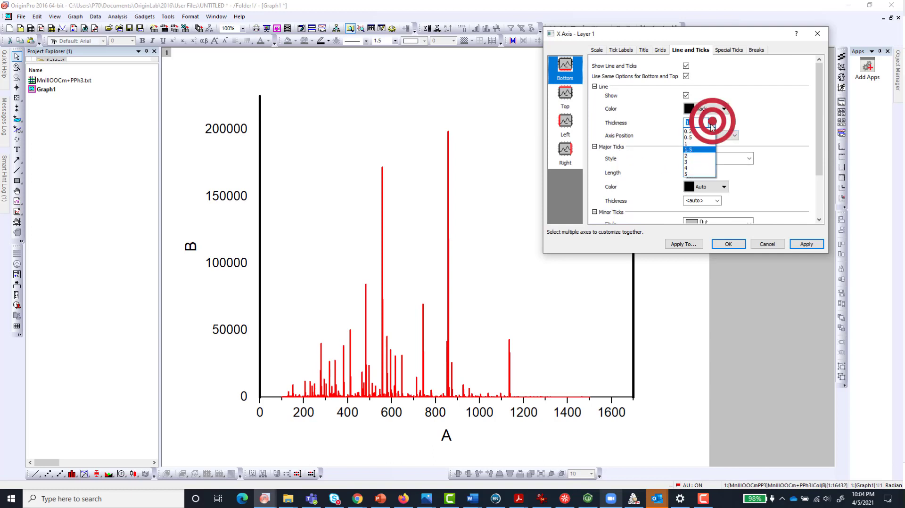
left_click(696, 162)
left_click(712, 173)
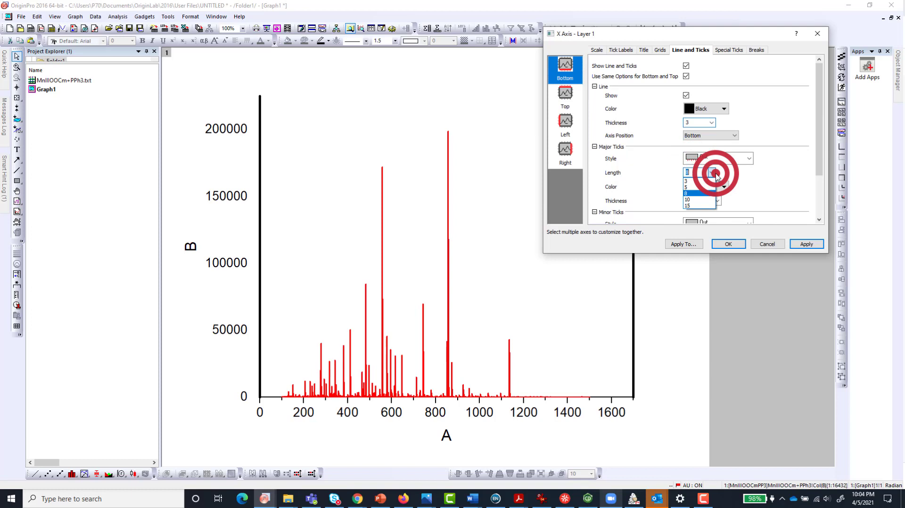
left_click(696, 205)
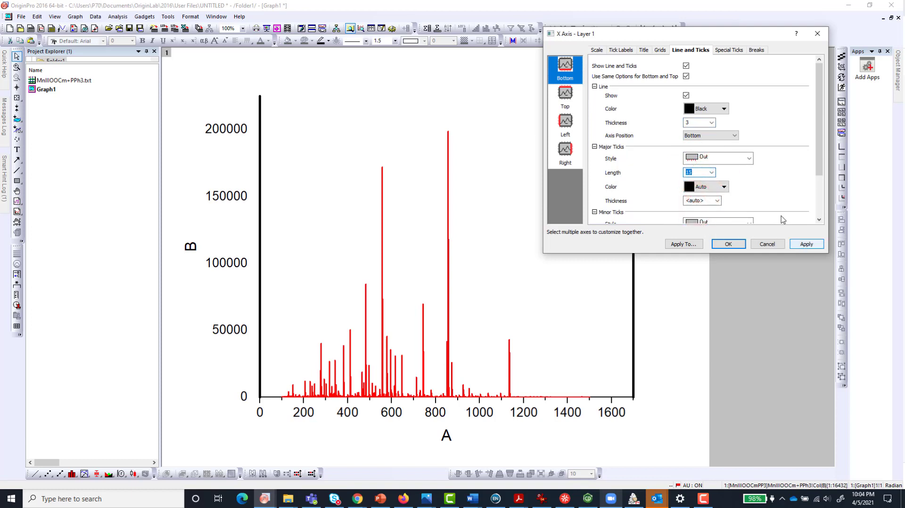
left_click(798, 242)
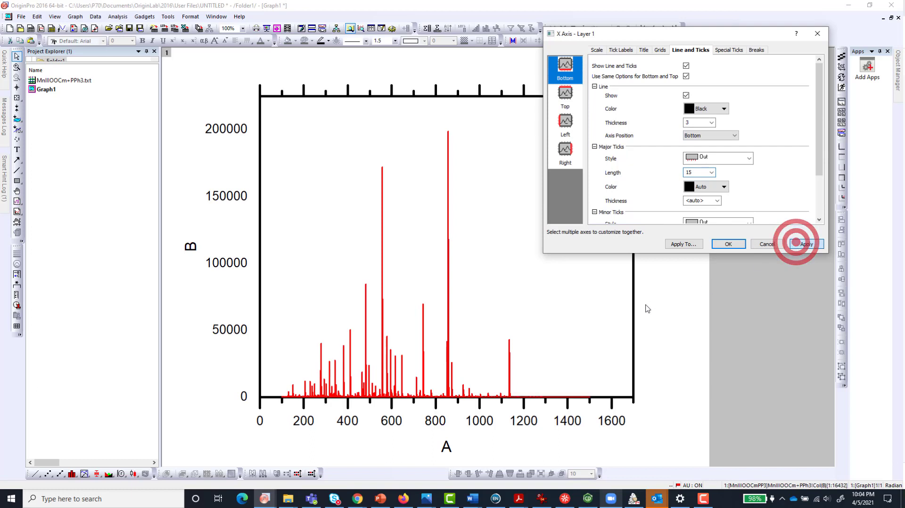
Step: Unshare the top axis and set its major and minor ticks to None
left_click(566, 96)
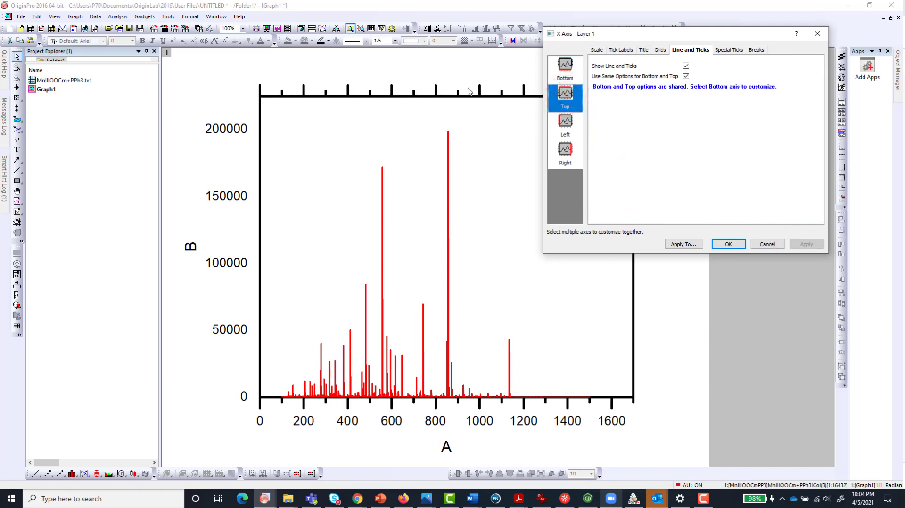
left_click(687, 77)
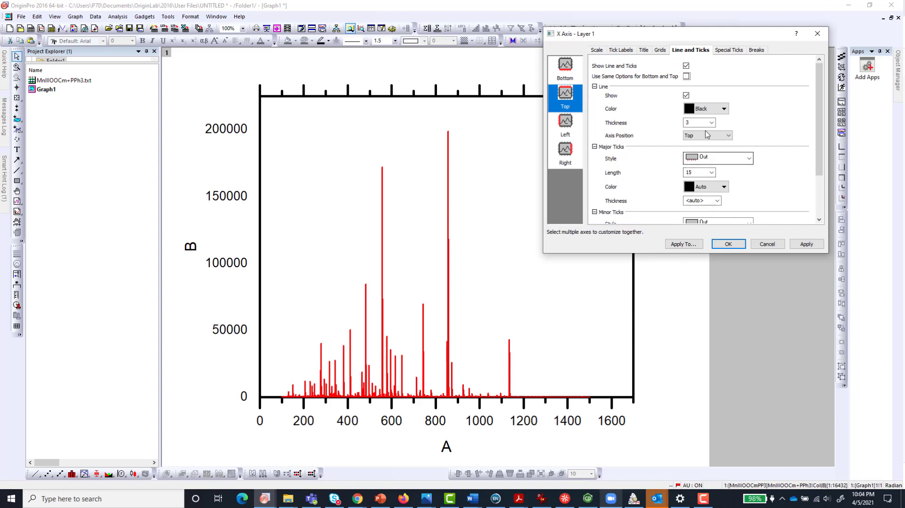
left_click(729, 157)
left_click(712, 196)
left_click(717, 220)
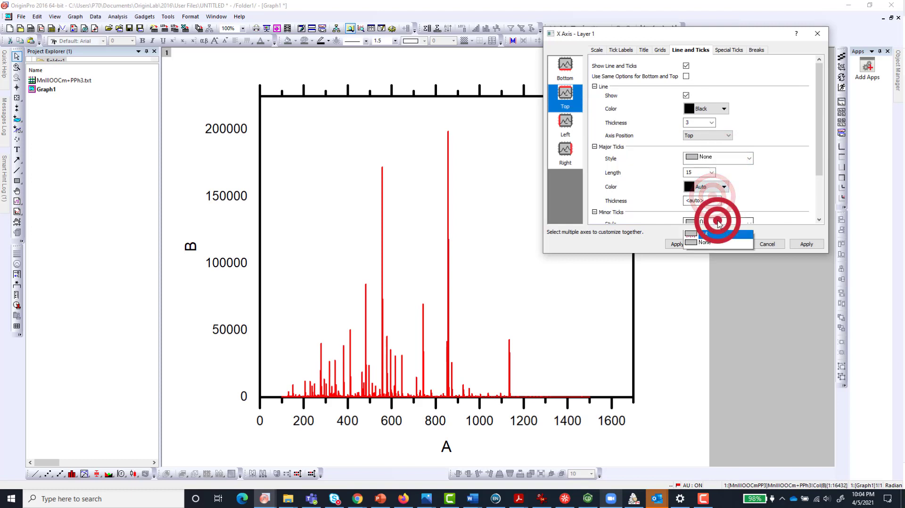
left_click(714, 260)
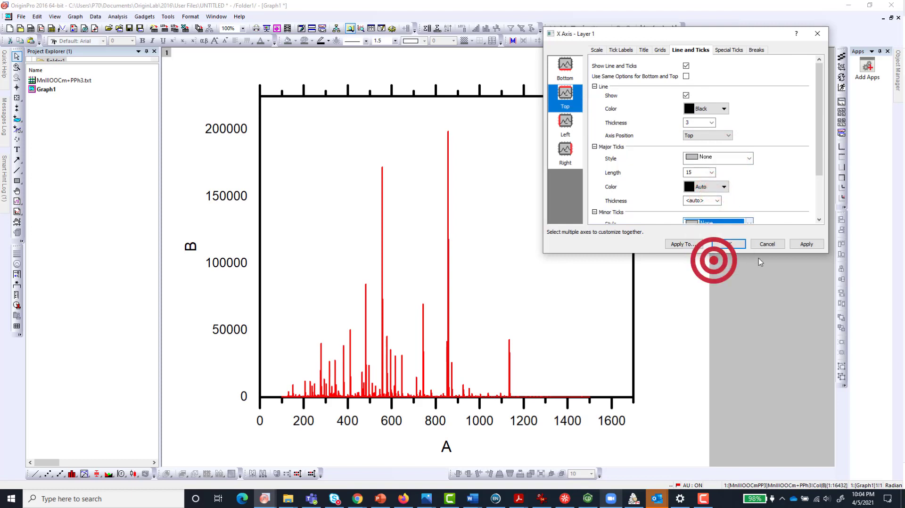
left_click(807, 244)
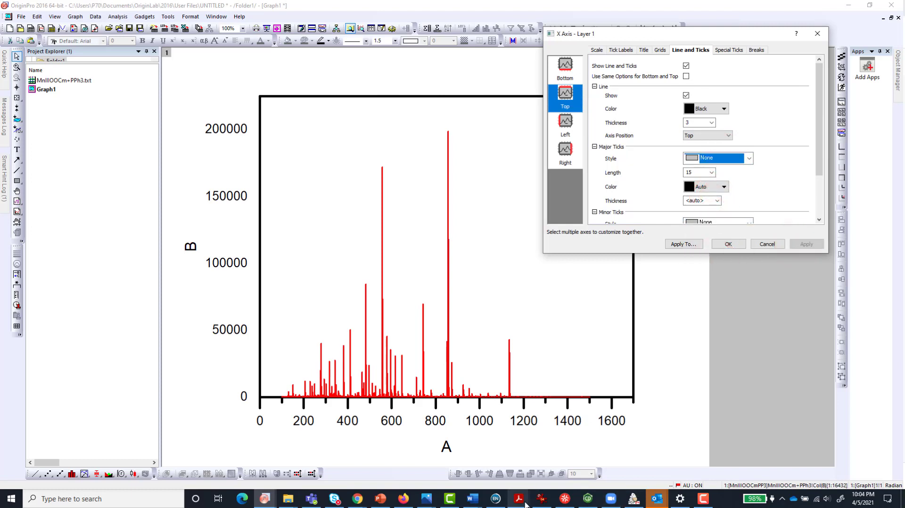
Step: Rename the x-axis title to m/z and set it to 36-point font
left_click(736, 245)
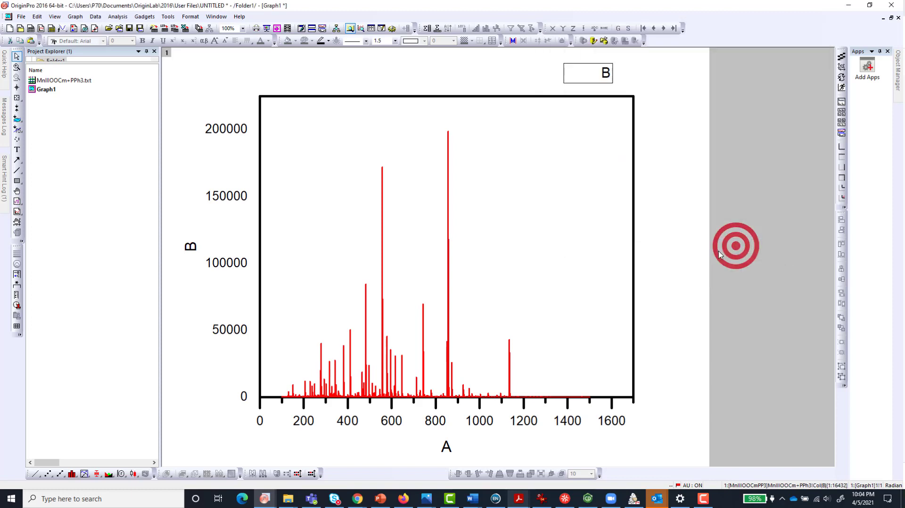
double_click(447, 449)
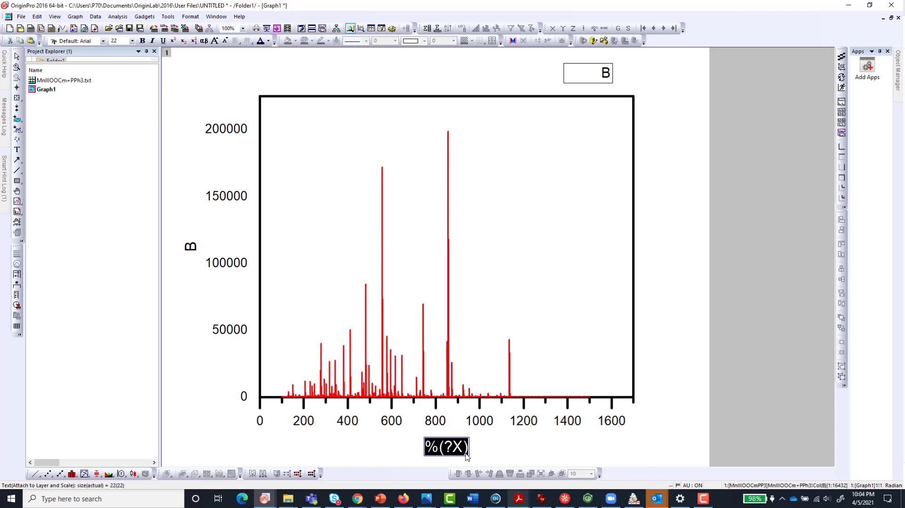
type("m/z")
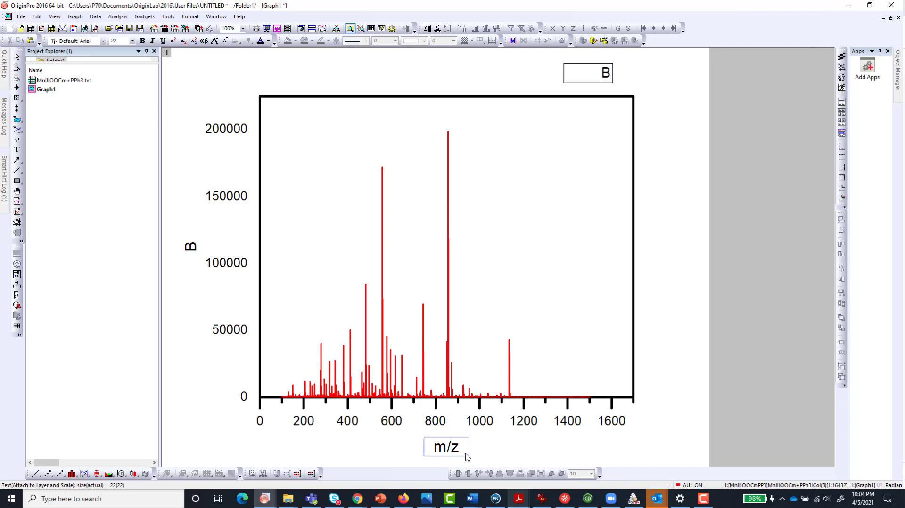
key("ctrl+a")
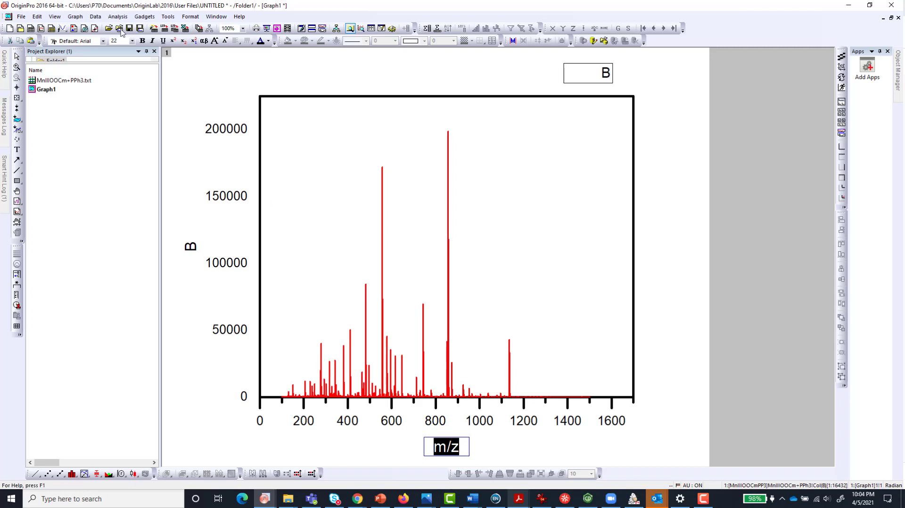
left_click(134, 42)
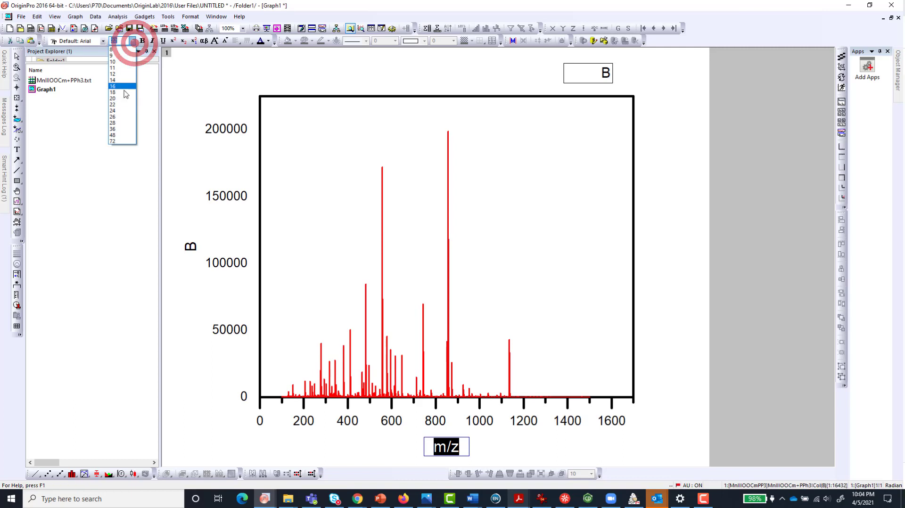
left_click(119, 129)
left_click(518, 447)
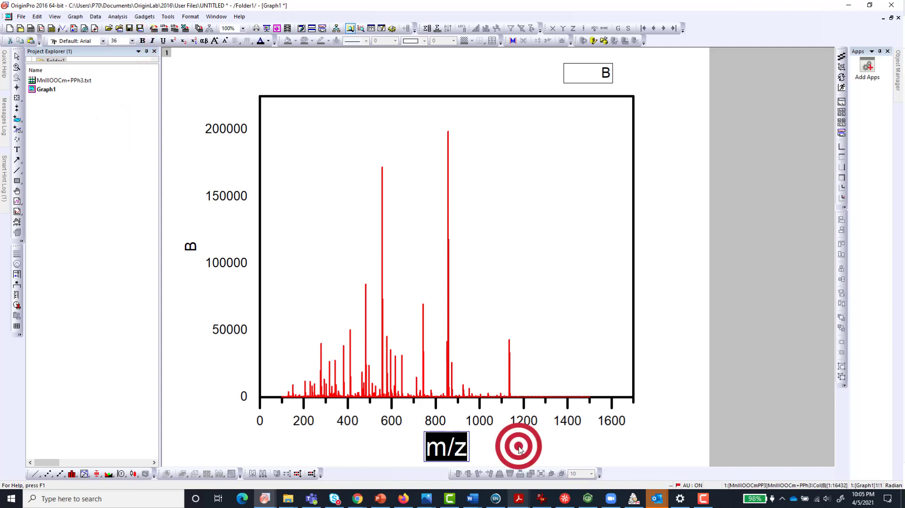
Step: Enlarge the x-axis tick labels to 28 point
left_click(433, 419)
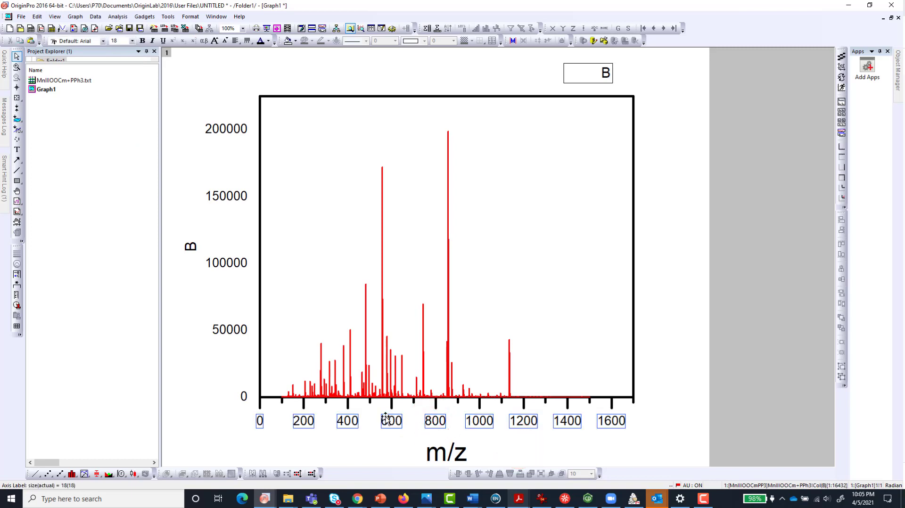
left_click(132, 41)
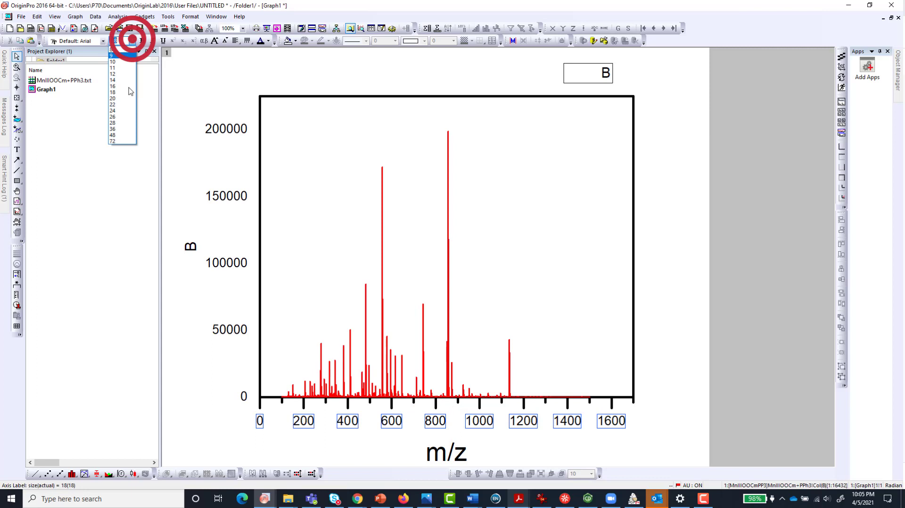
left_click(120, 125)
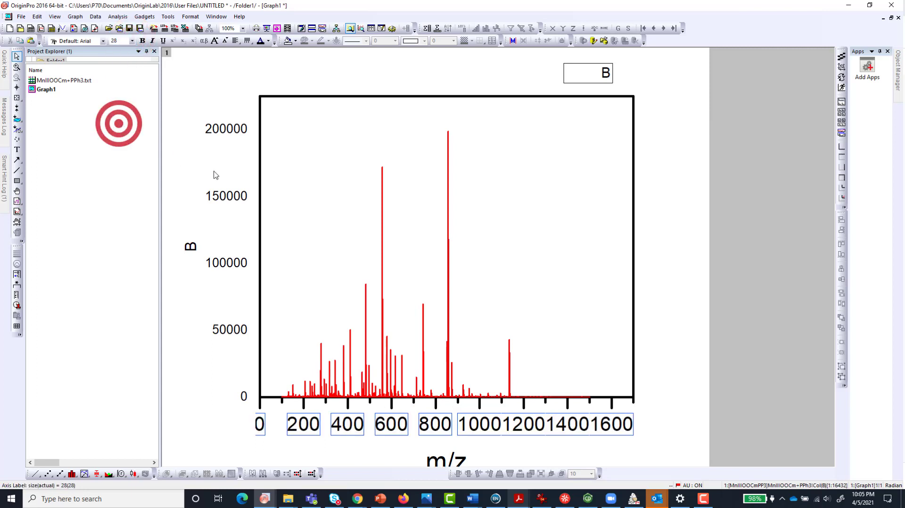
left_click(664, 268)
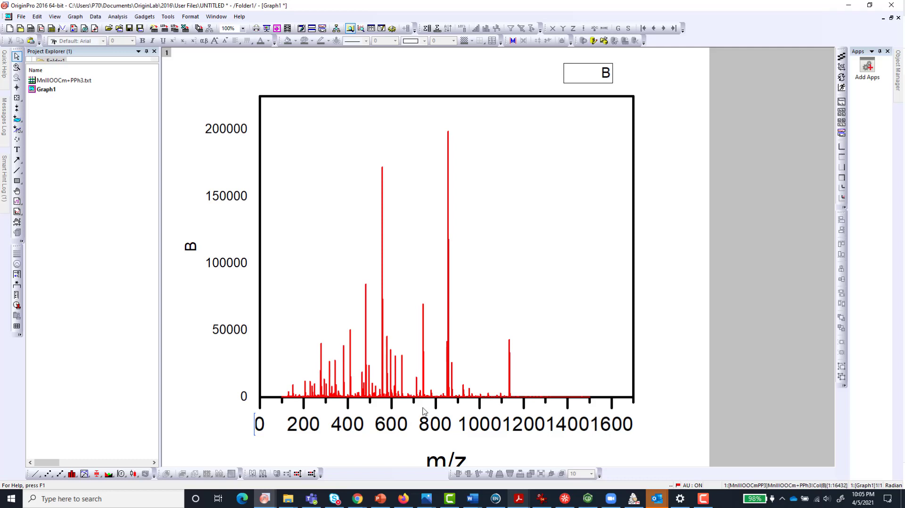
Step: Set the x-axis scale to end at 800 and delete the y-axis tick labels
left_click(612, 401)
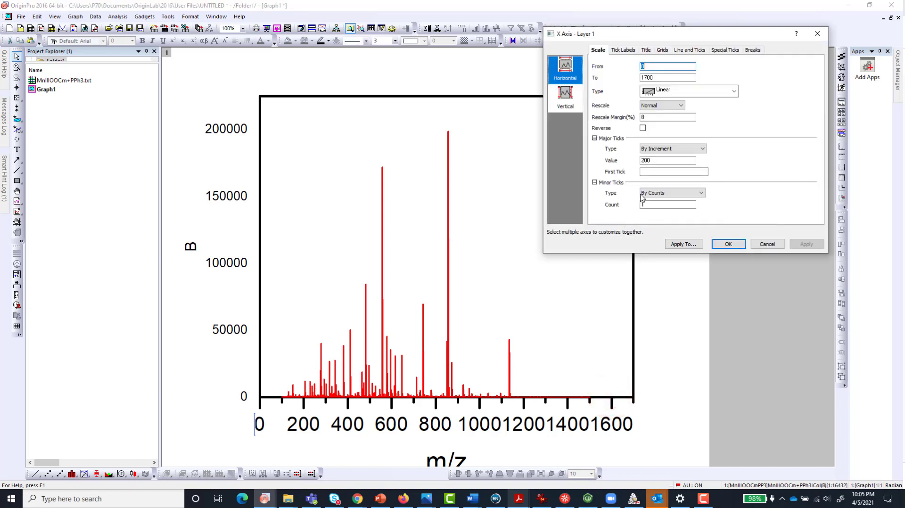
double_click(674, 78)
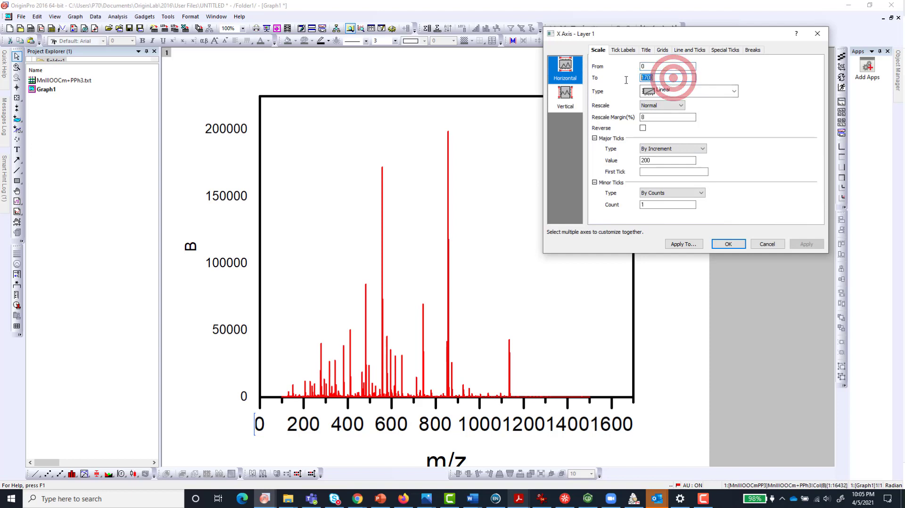
type("800")
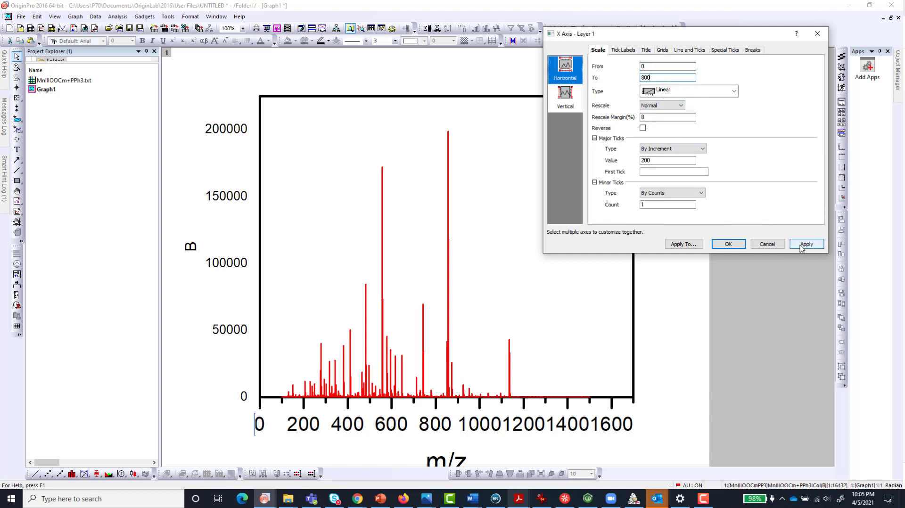
left_click(806, 244)
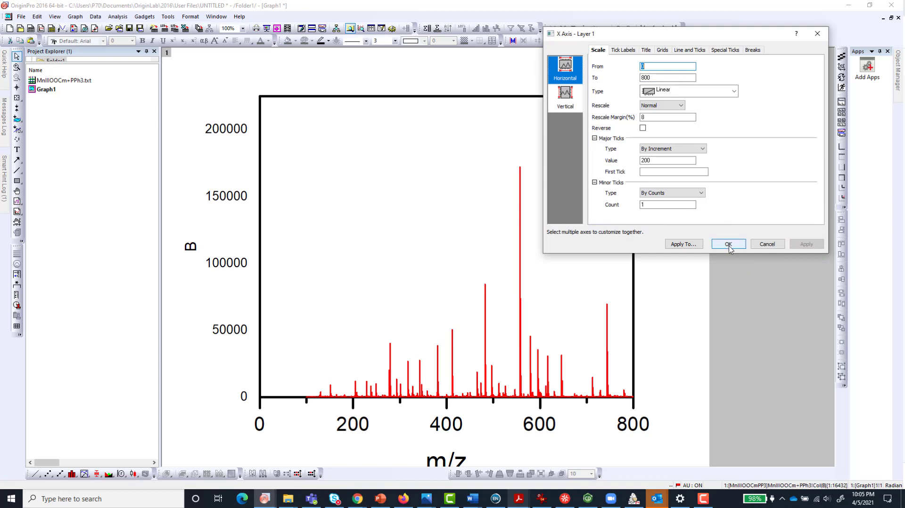
left_click(728, 244)
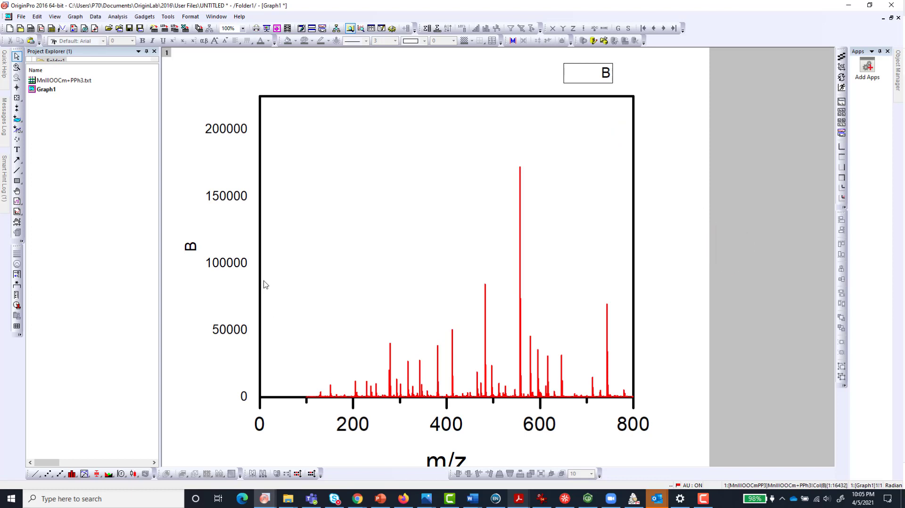
left_click(239, 267)
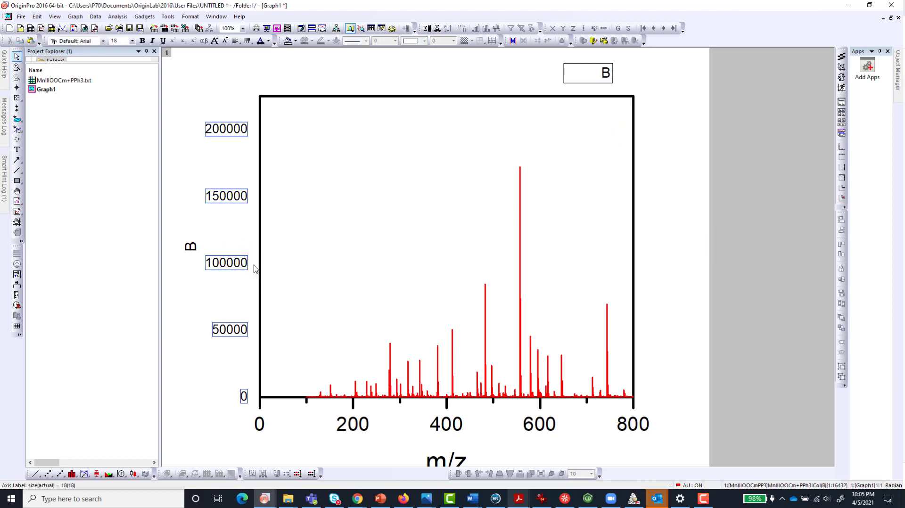
key("Delete")
Step: Retitle the y axis 'Intensity' in 36-point font
double_click(234, 249)
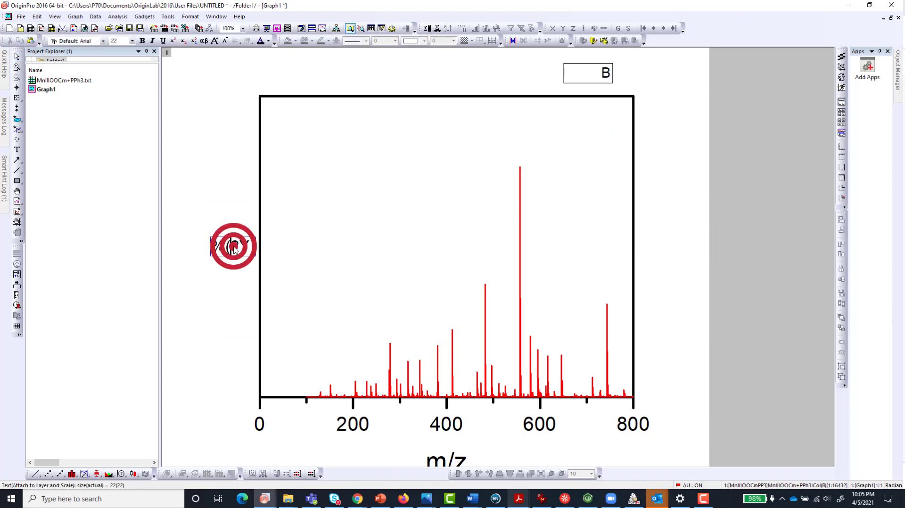
type("Intensiyu")
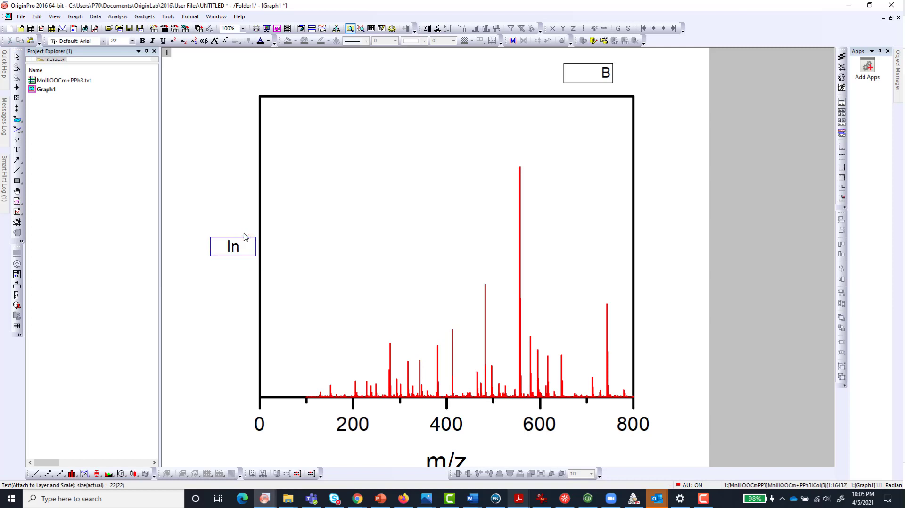
key("BackSpace")
key("BackSpace")
key("BackSpace")
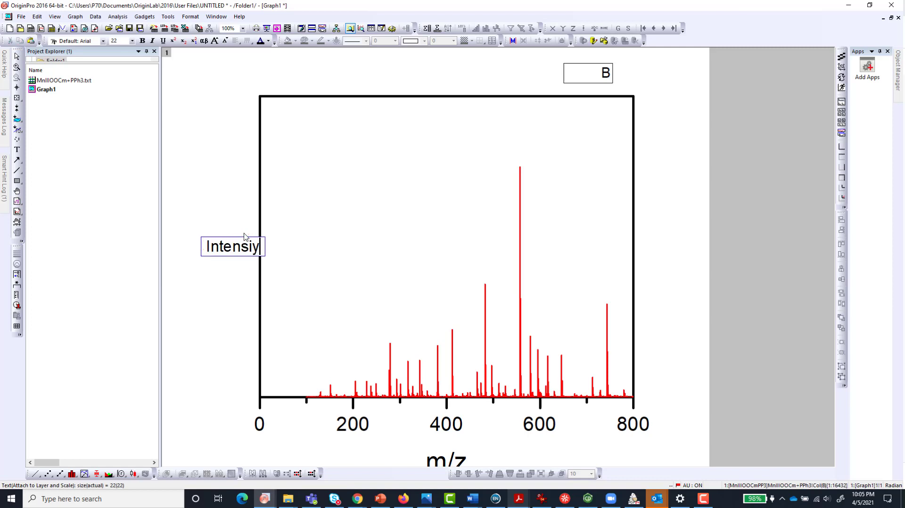
type("ity")
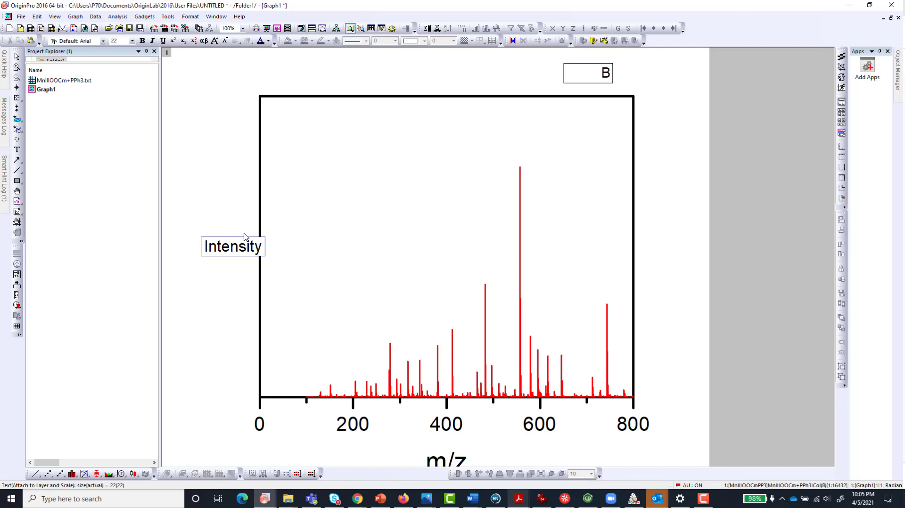
key("ctrl+a")
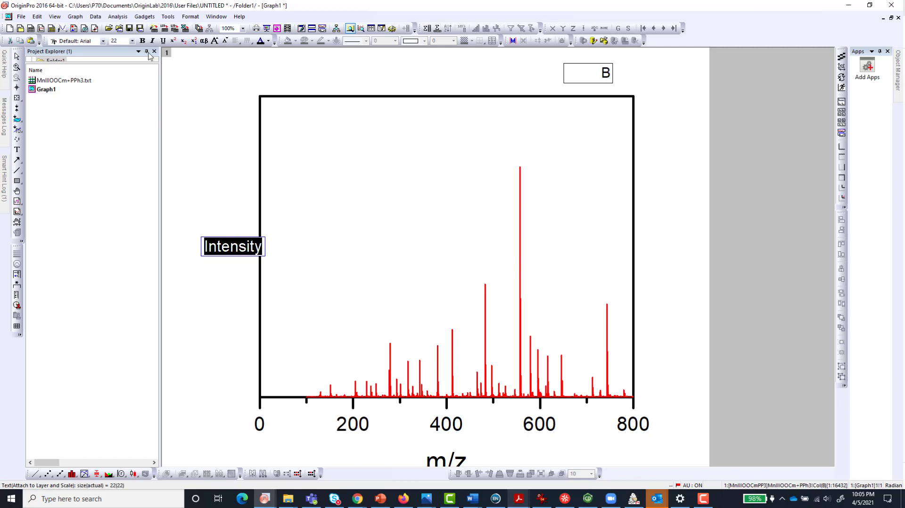
left_click(132, 41)
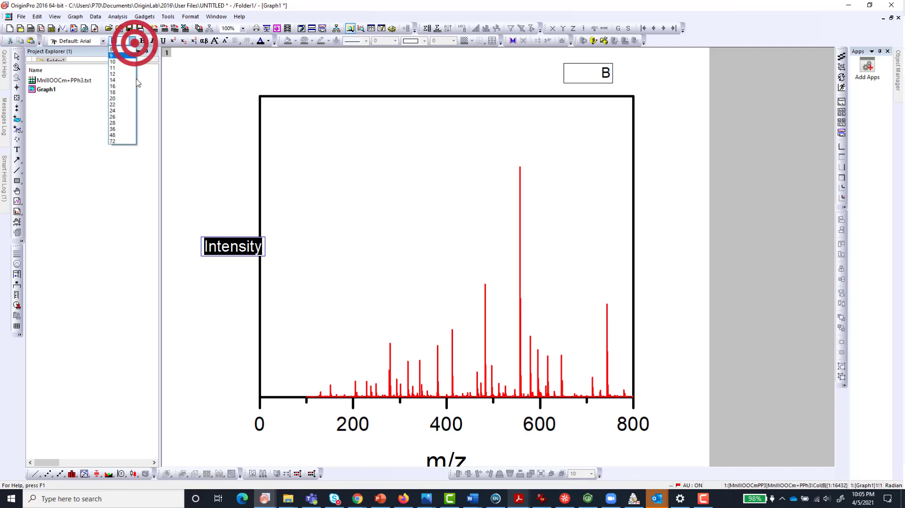
left_click(119, 129)
left_click(200, 135)
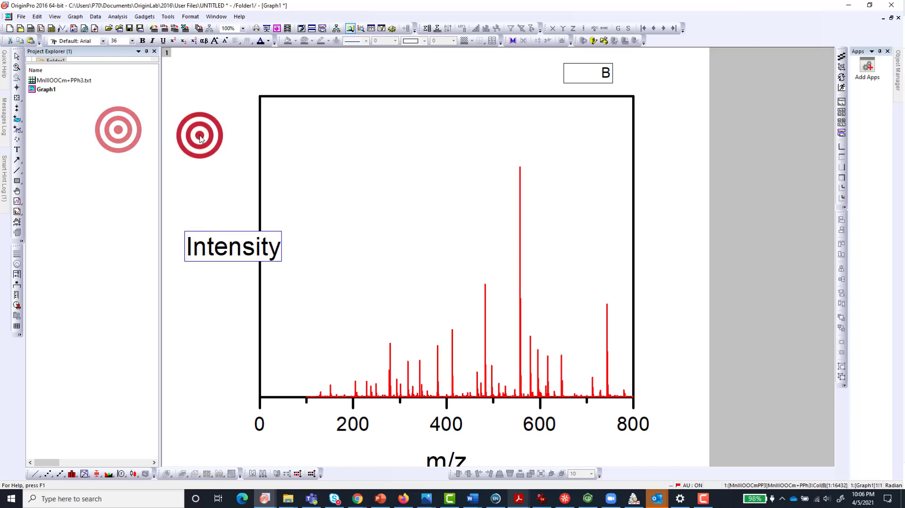
Step: Delete the stray B legend label above the graph
left_click(431, 241)
left_click(459, 210)
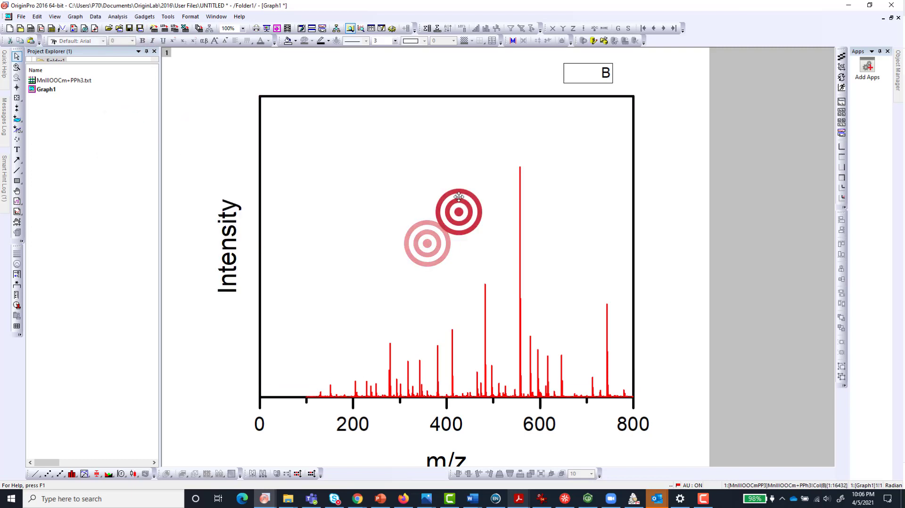
scroll(494, 192, "down", 1)
left_click(713, 111)
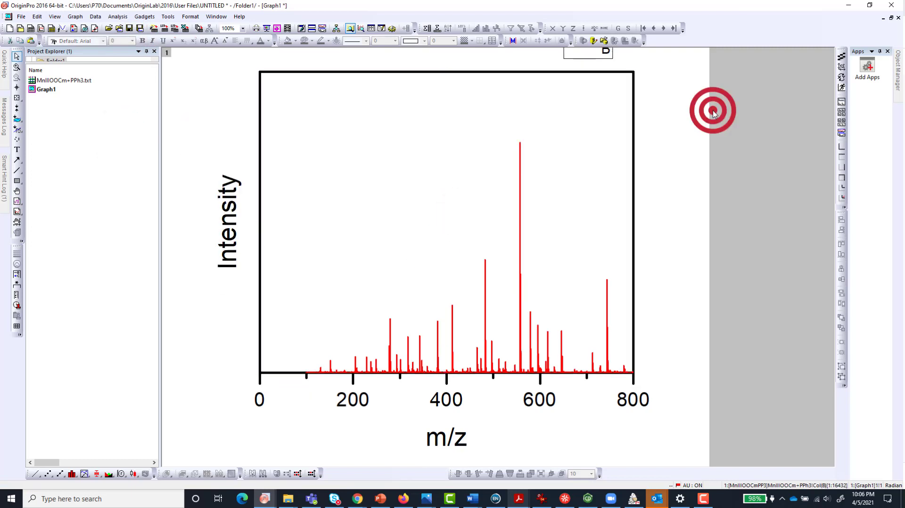
left_click(609, 56)
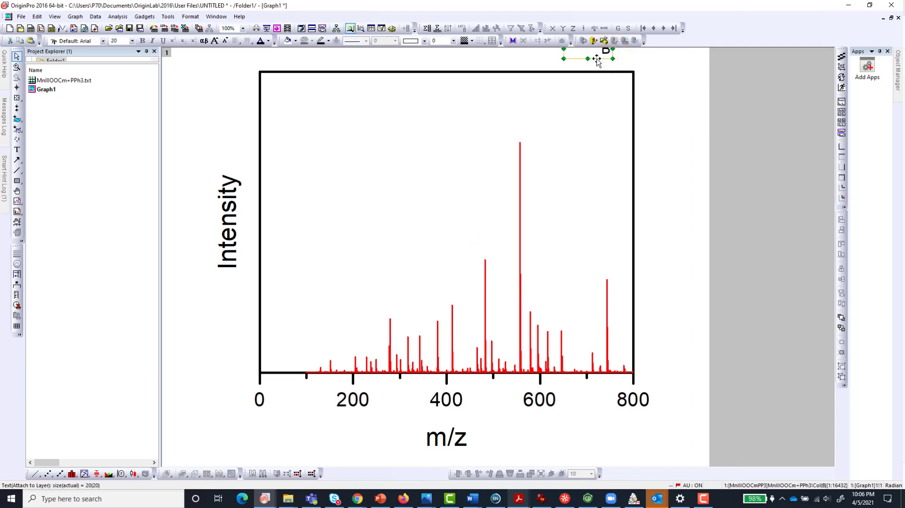
key("Delete")
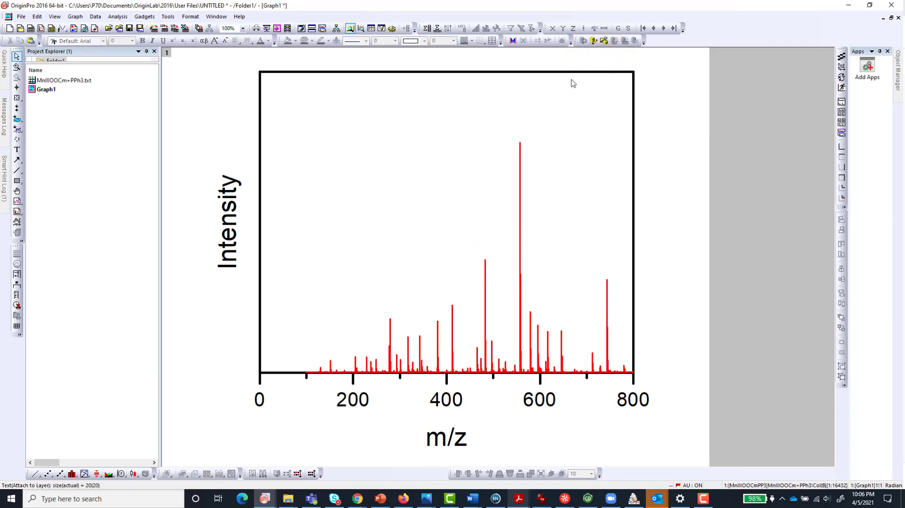
Step: Add a 412.21 text label and drag it to sit centred above the 412 peak
left_click(518, 439)
left_click(17, 150)
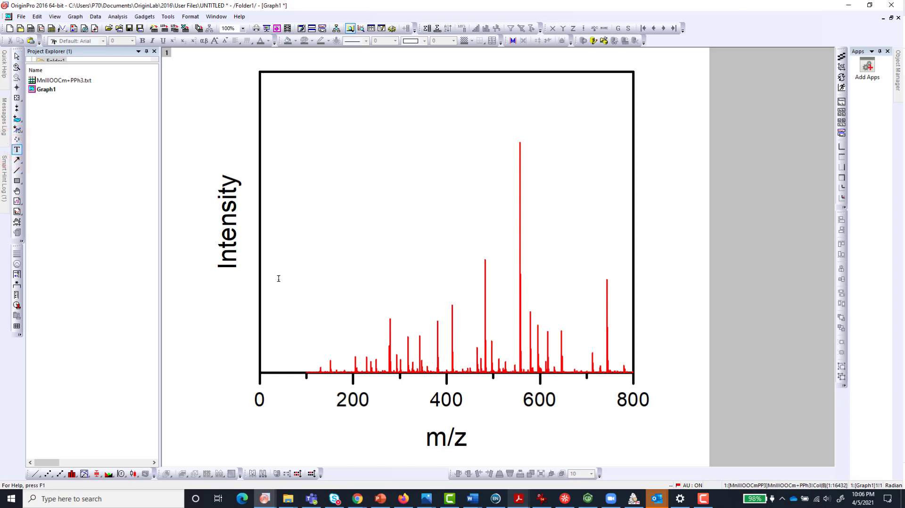
left_click(447, 297)
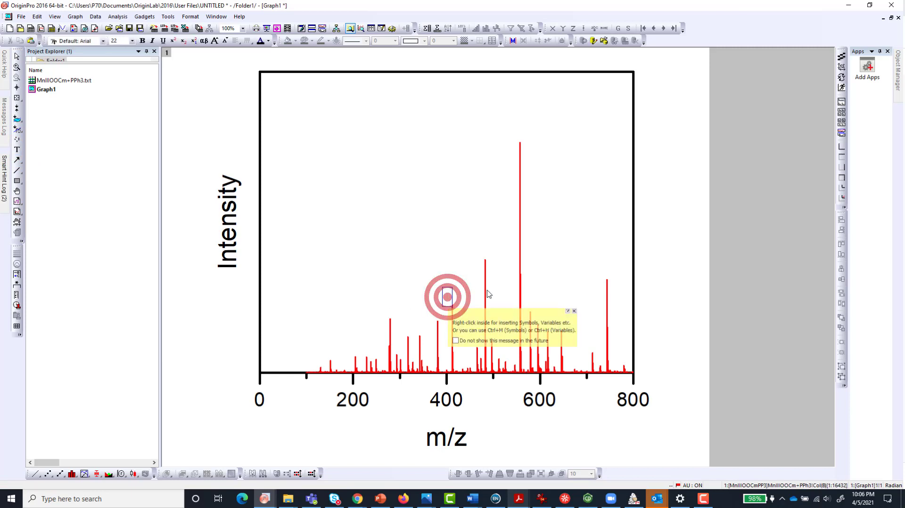
type("412.21")
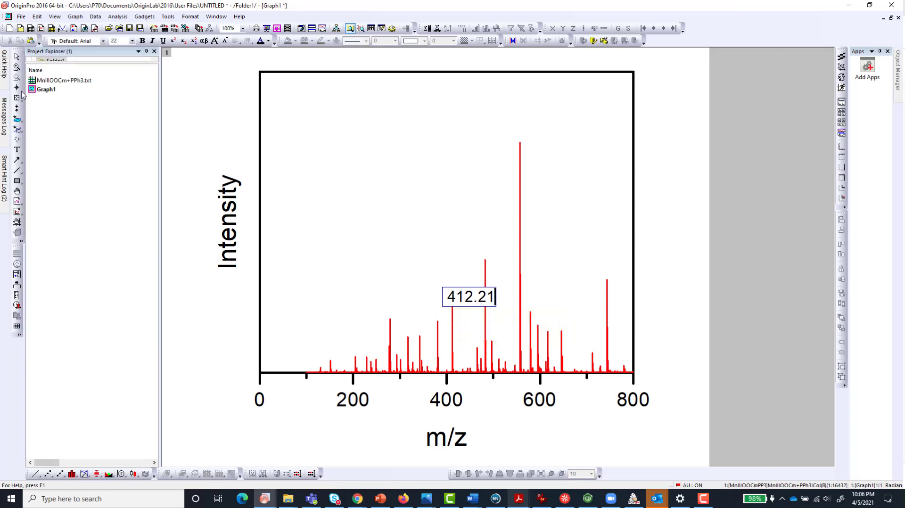
left_click(17, 57)
left_click(473, 295)
left_click_drag(473, 296, 451, 290)
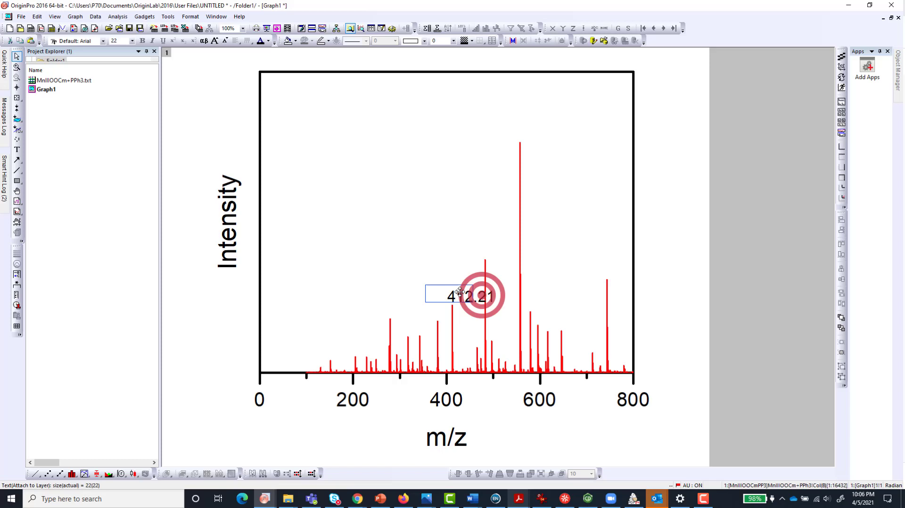
left_click(17, 150)
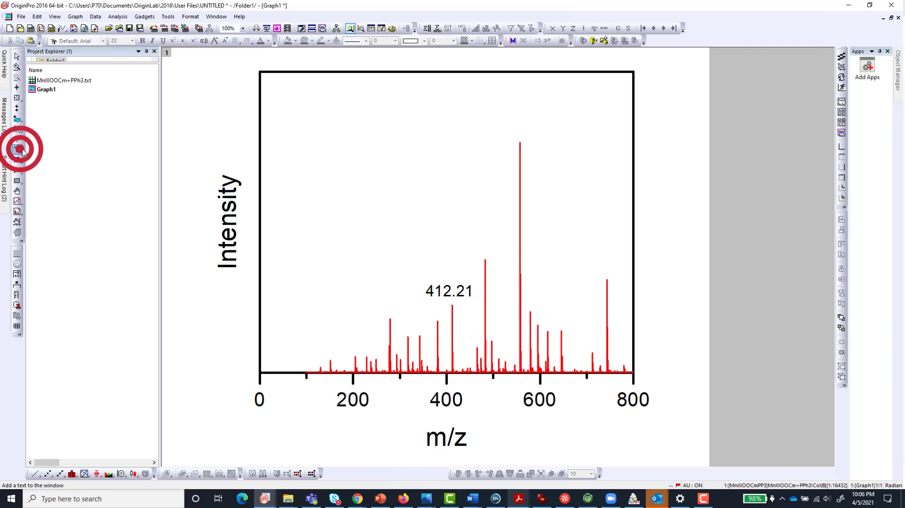
Step: Add 482 and 743 text labels above their corresponding peaks
left_click(480, 249)
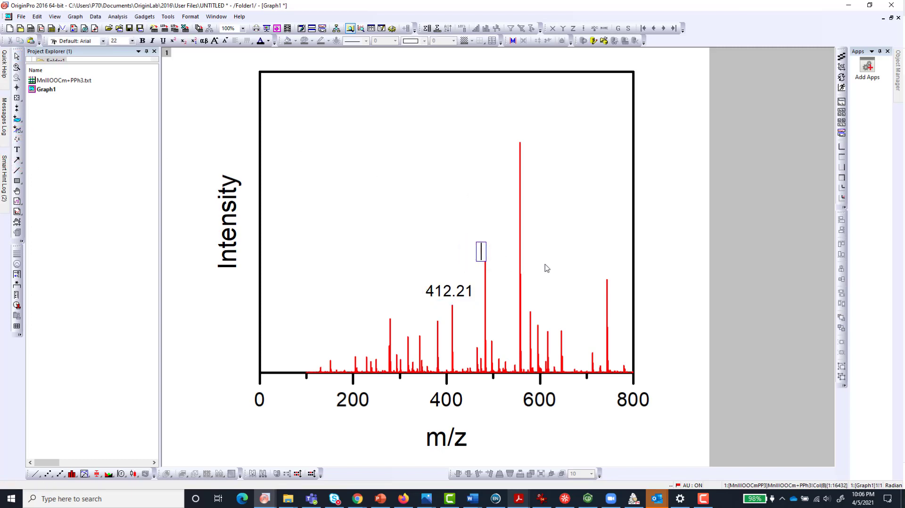
type("482")
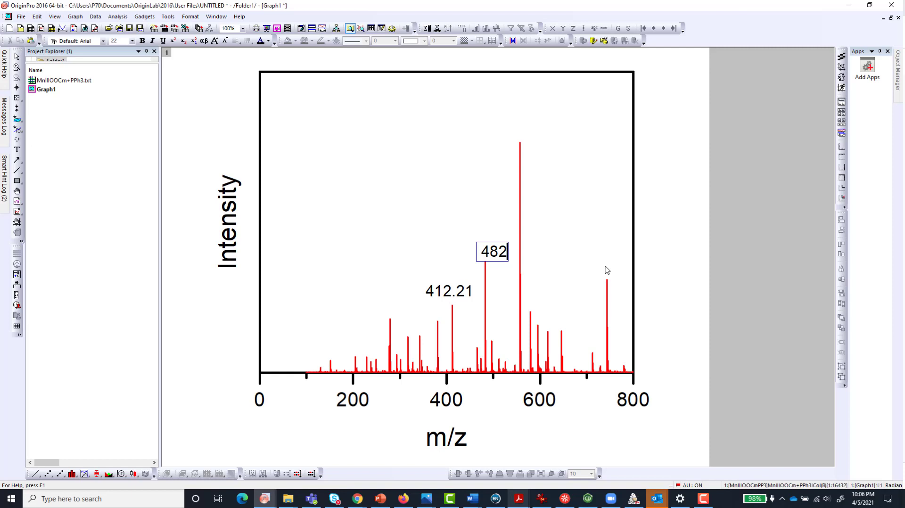
left_click(17, 150)
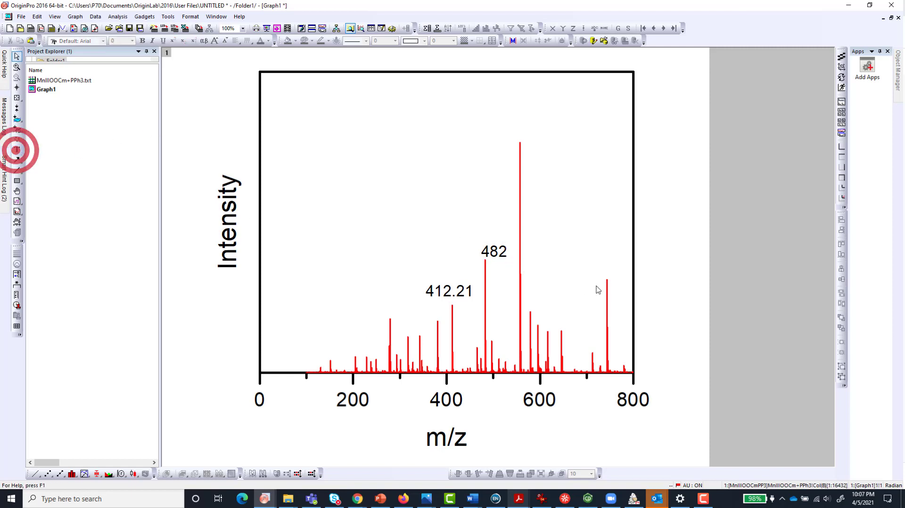
left_click(16, 150)
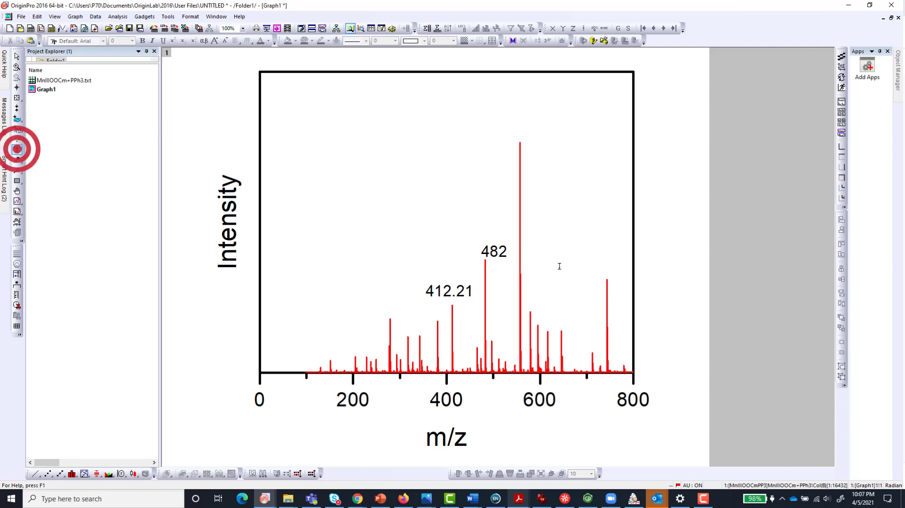
left_click(596, 273)
type("7")
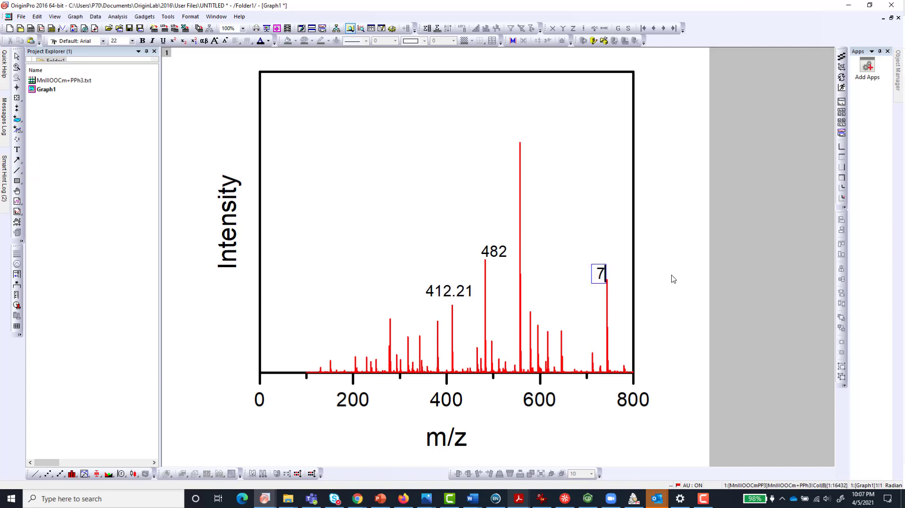
type("43")
left_click(580, 222)
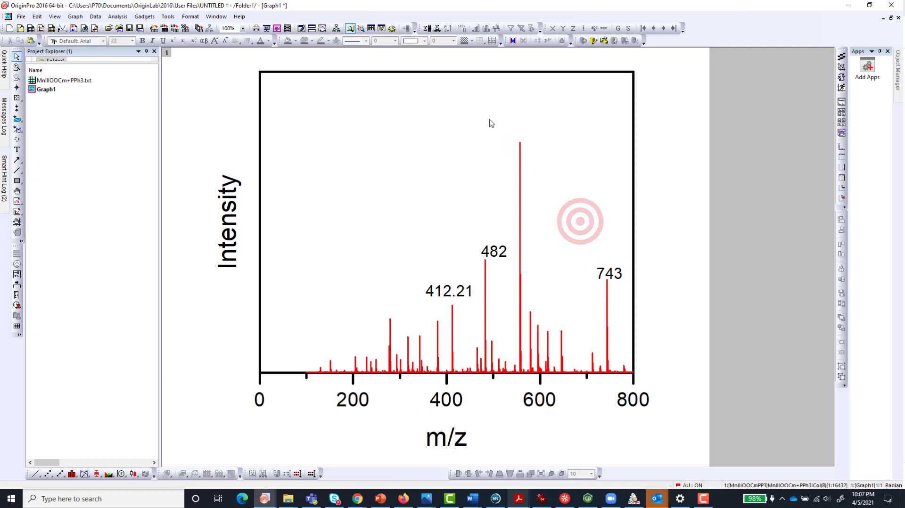
Step: Label the top of the tallest peak with 557
left_click(16, 108)
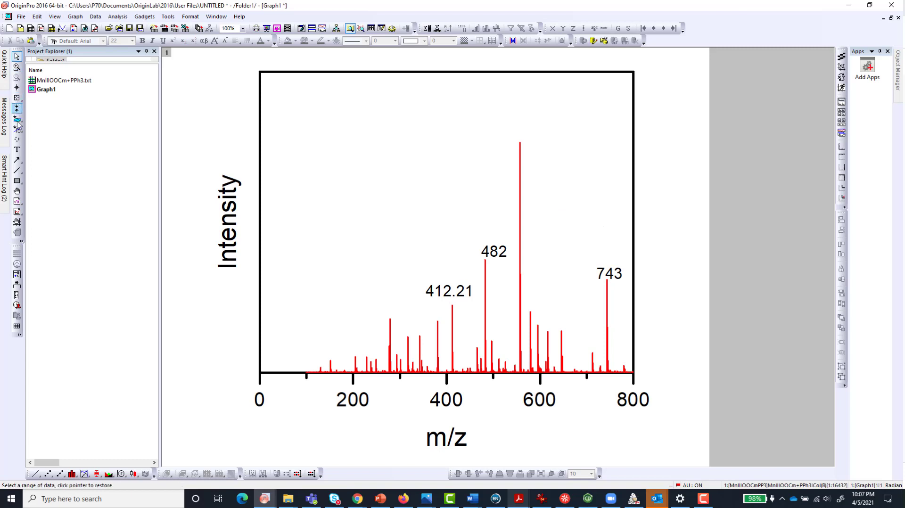
left_click(17, 149)
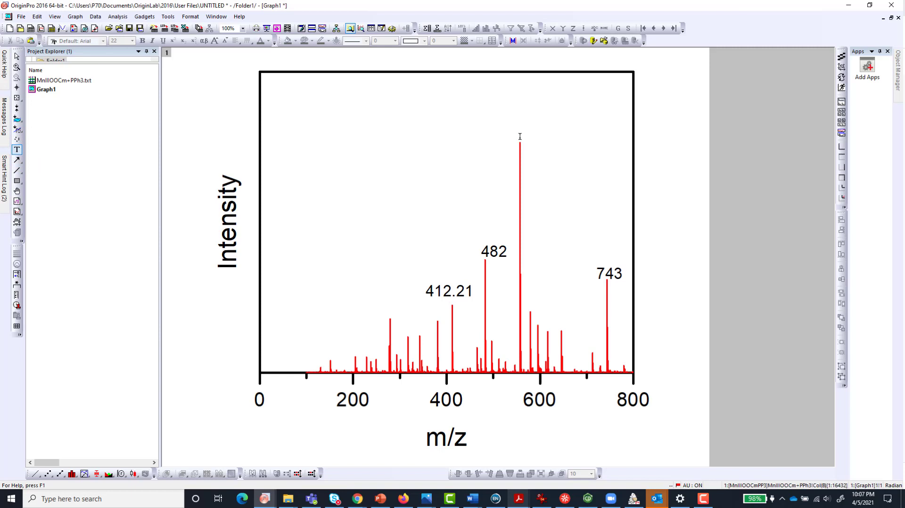
left_click(520, 136)
type("5")
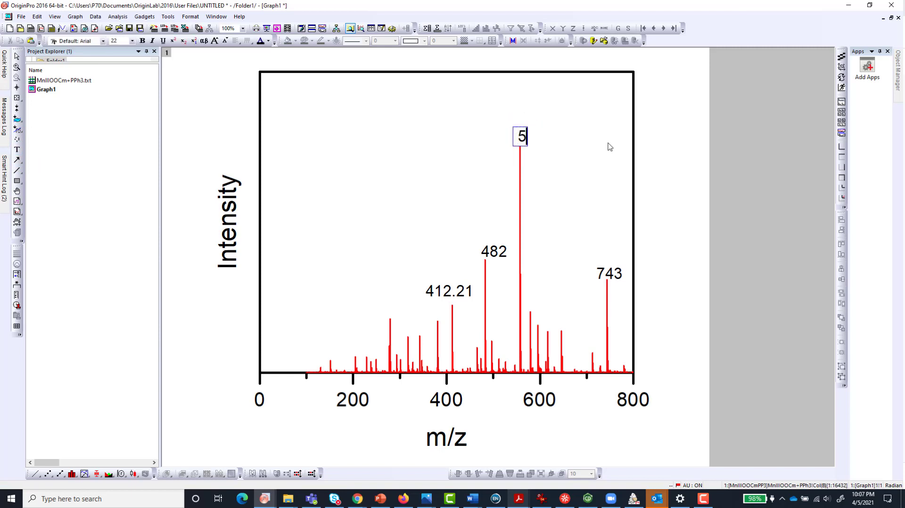
type("57")
left_click(560, 191)
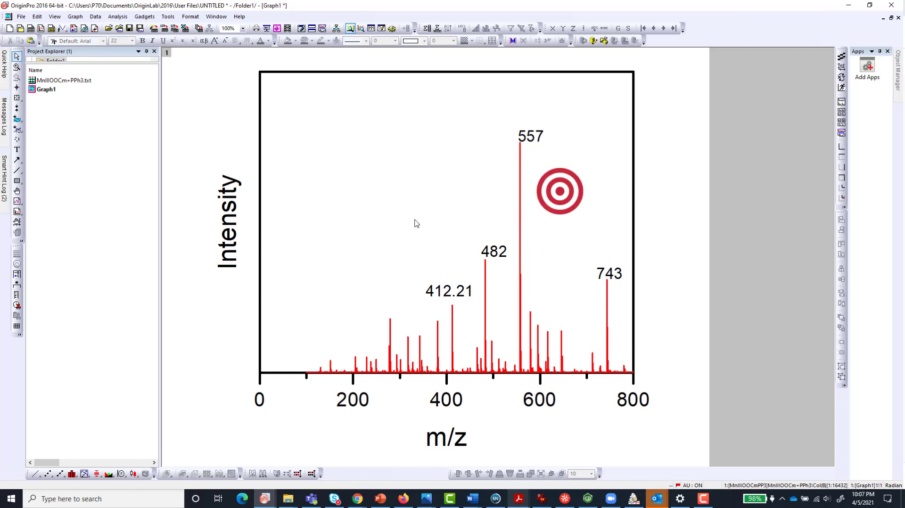
Step: Nudge the 557 label slightly up and left over its peak
left_click(17, 149)
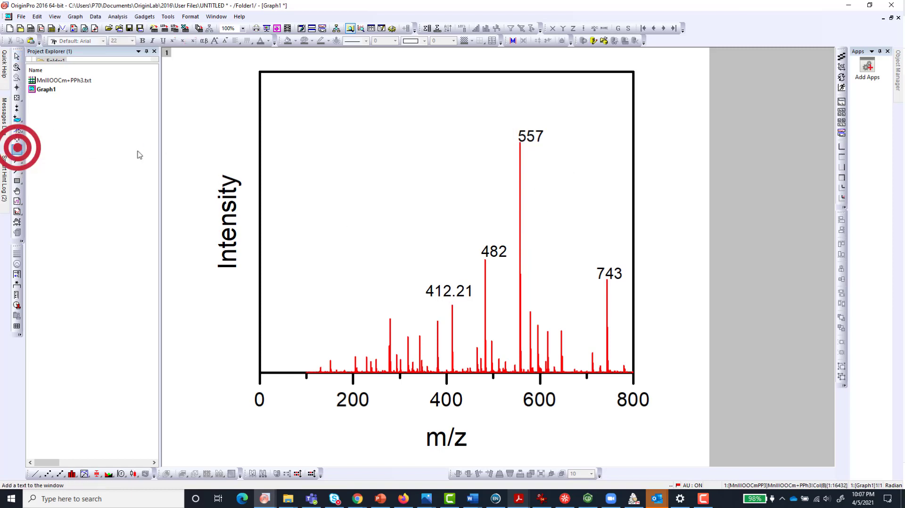
left_click(533, 151)
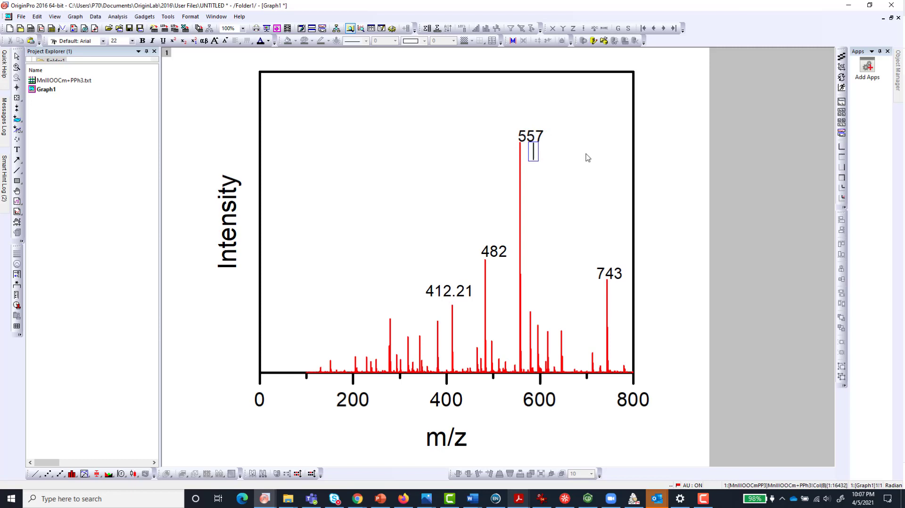
left_click(18, 57)
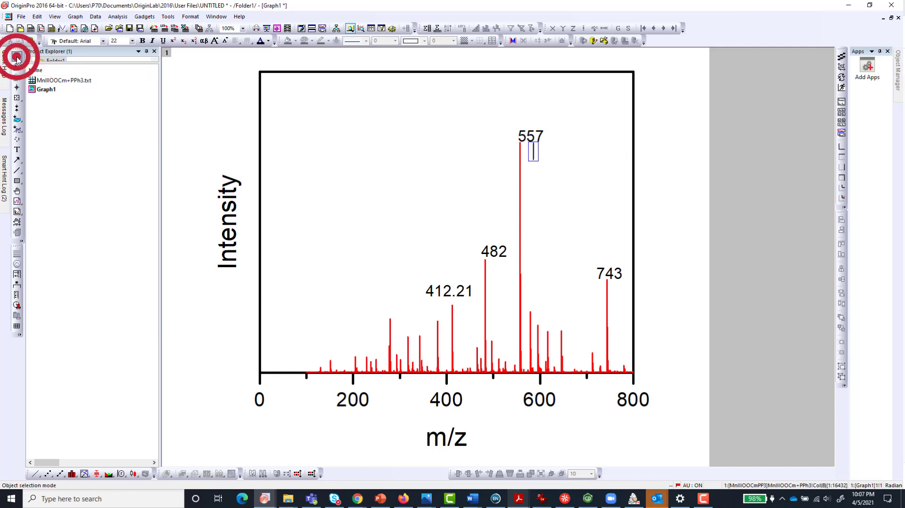
left_click(529, 135)
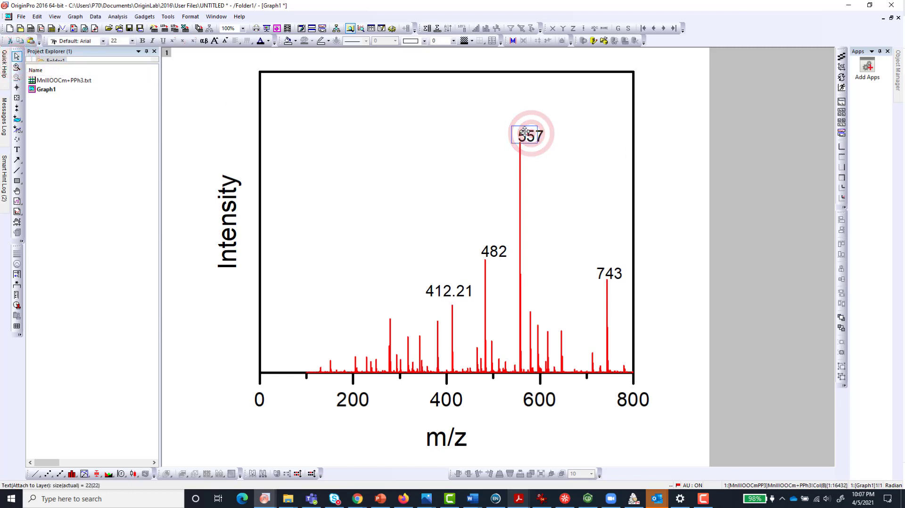
left_click_drag(525, 131, 525, 132)
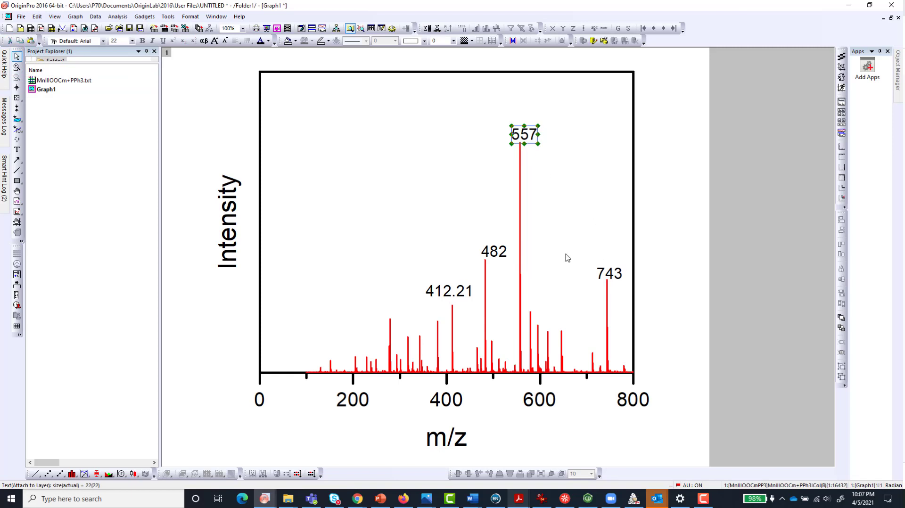
Step: Add a 'CuL' text label directly above the 557 label
left_click(17, 149)
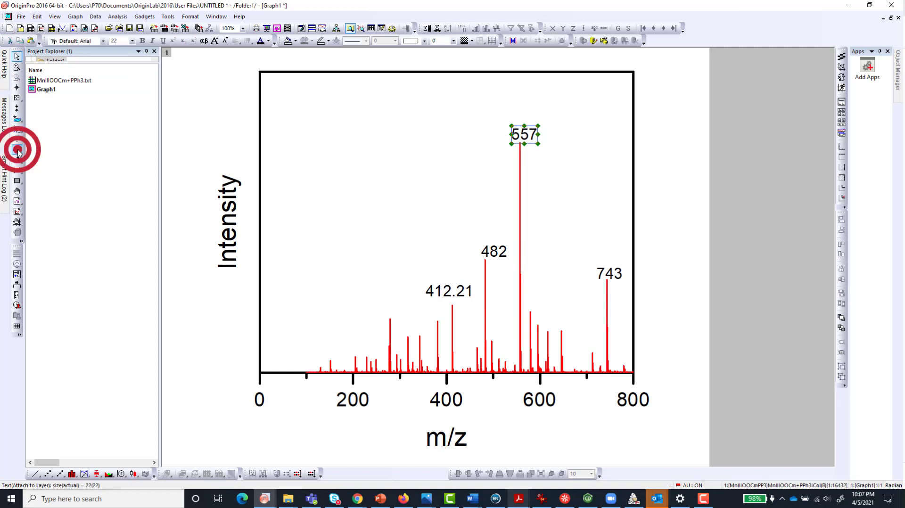
left_click(506, 114)
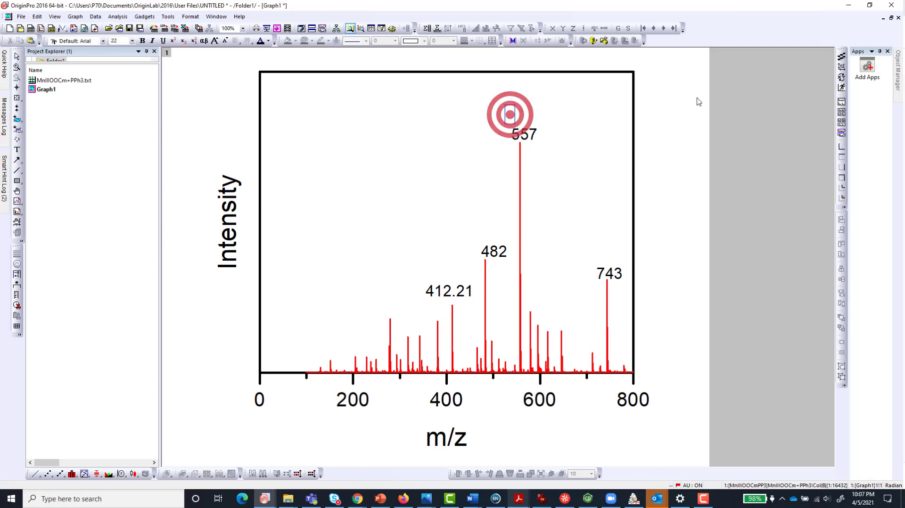
type("Cu")
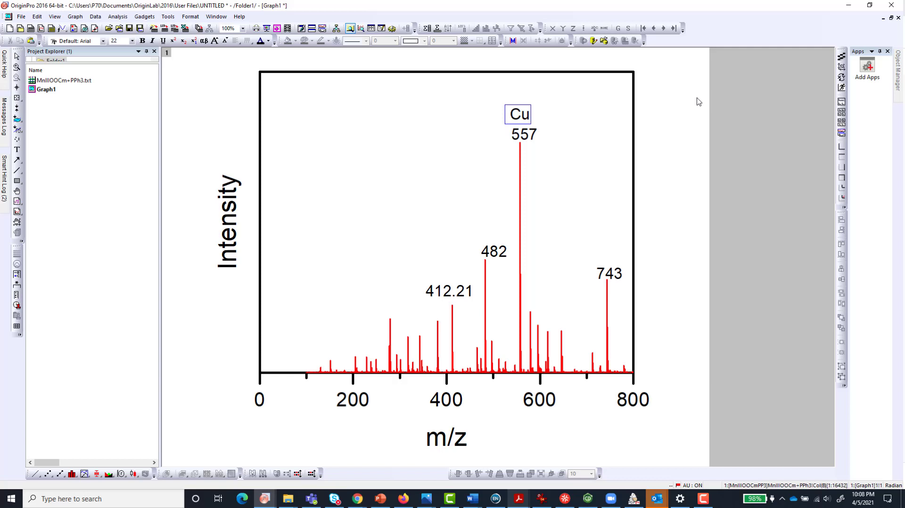
type("L")
left_click(610, 152)
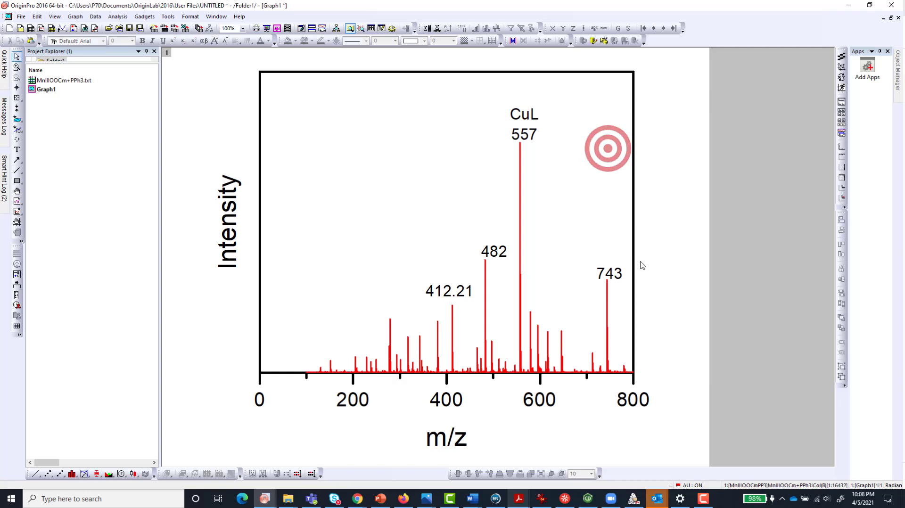